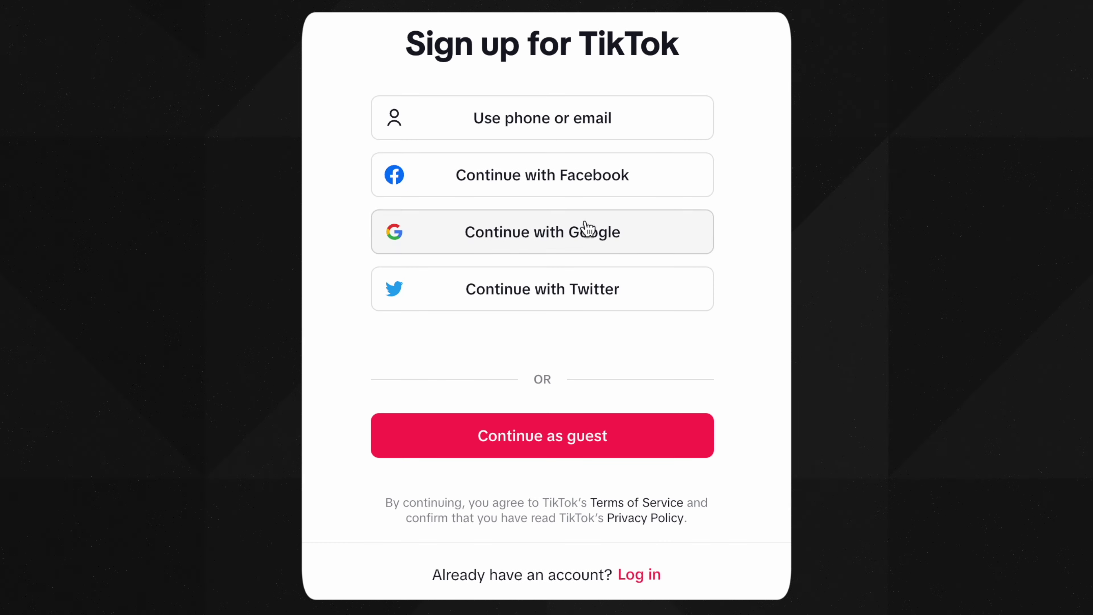
- Get past TikTok's sign-up screen and skip ahead through the Amazon product-find videos
left_click(584, 138)
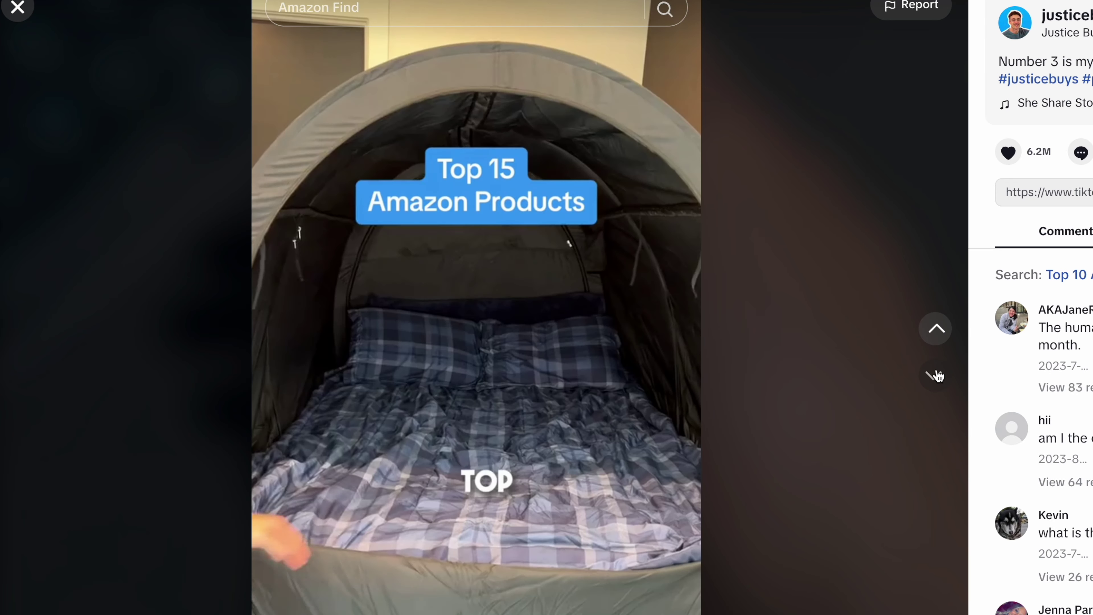
left_click(936, 376)
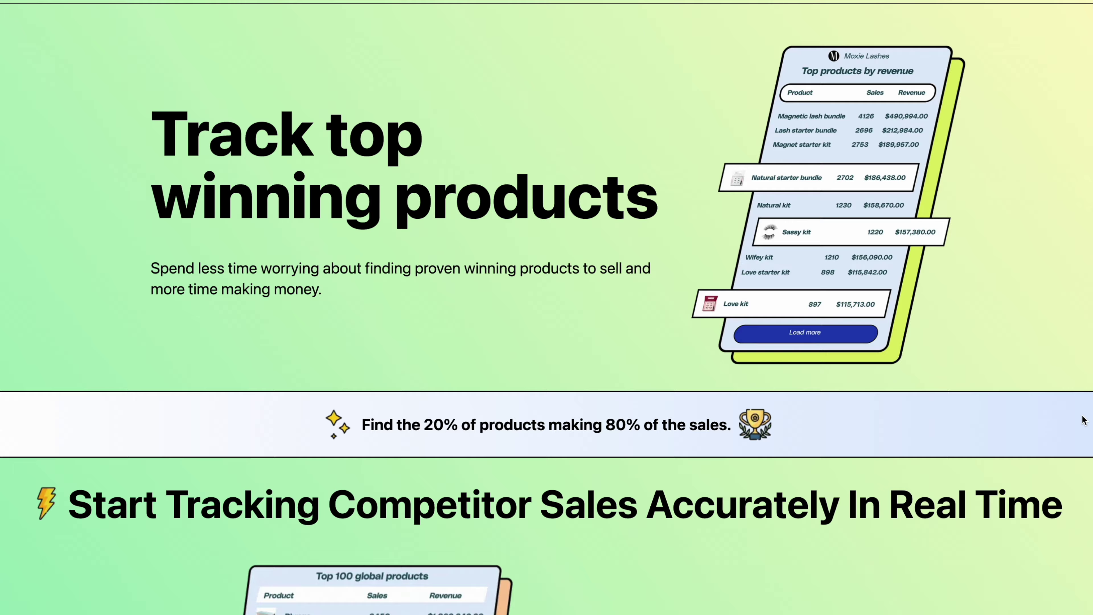
- Scroll the ShopHunter homepage down to the Top 100 trending product lists
scroll(1086, 420, "down", 5)
scroll(1087, 420, "down", 4)
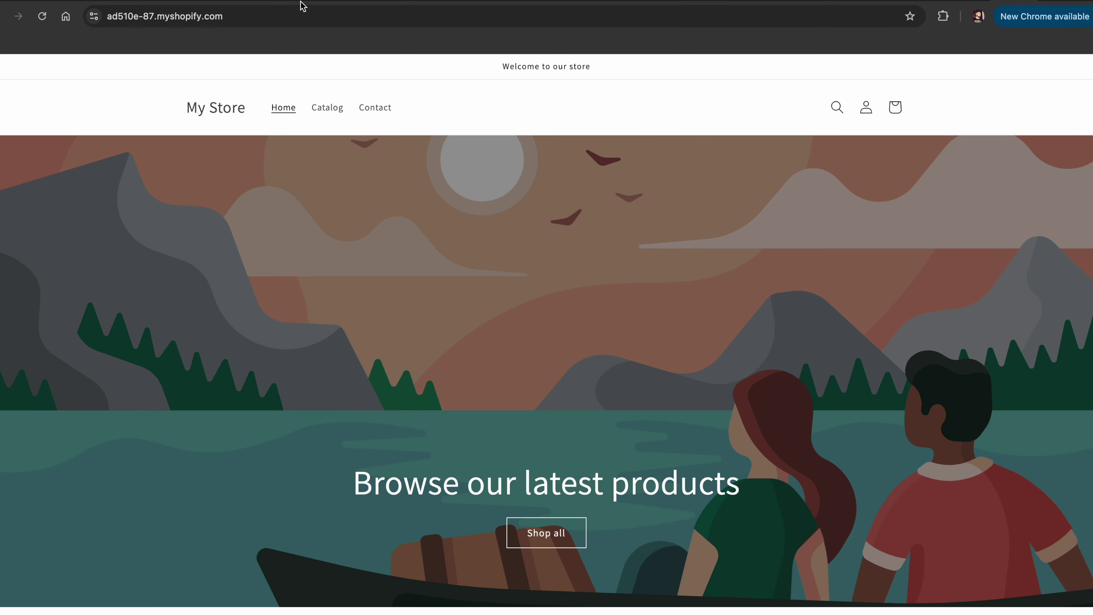
- Select the store's myshopify web address in the address bar to copy it
left_click(300, 21)
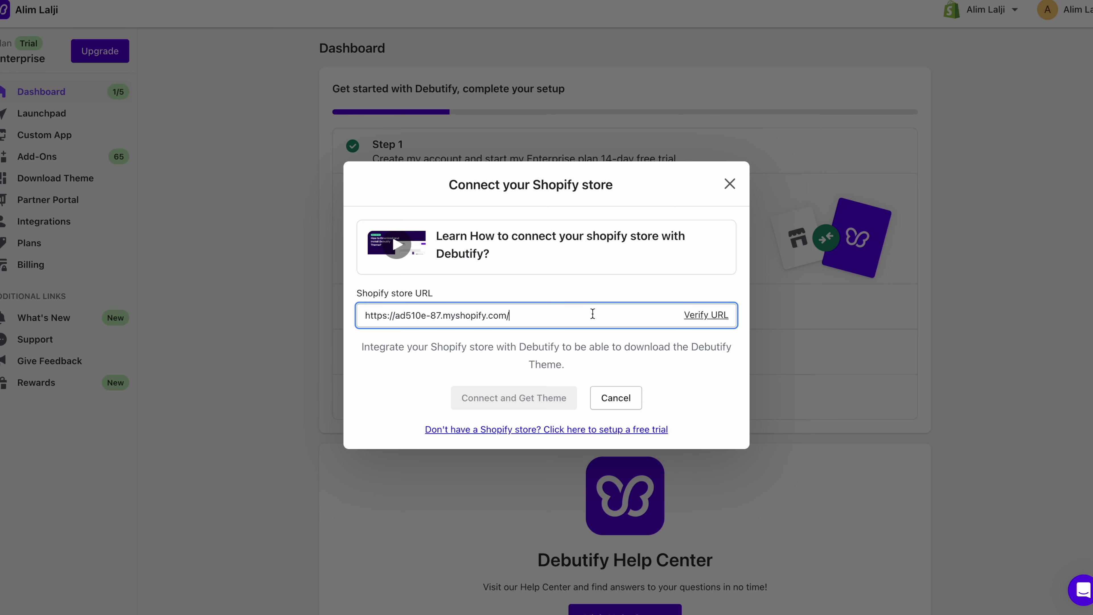
- Verify and connect the store URL, then download a fresh Debutify Theme 6.5 install with default settings
left_click(706, 316)
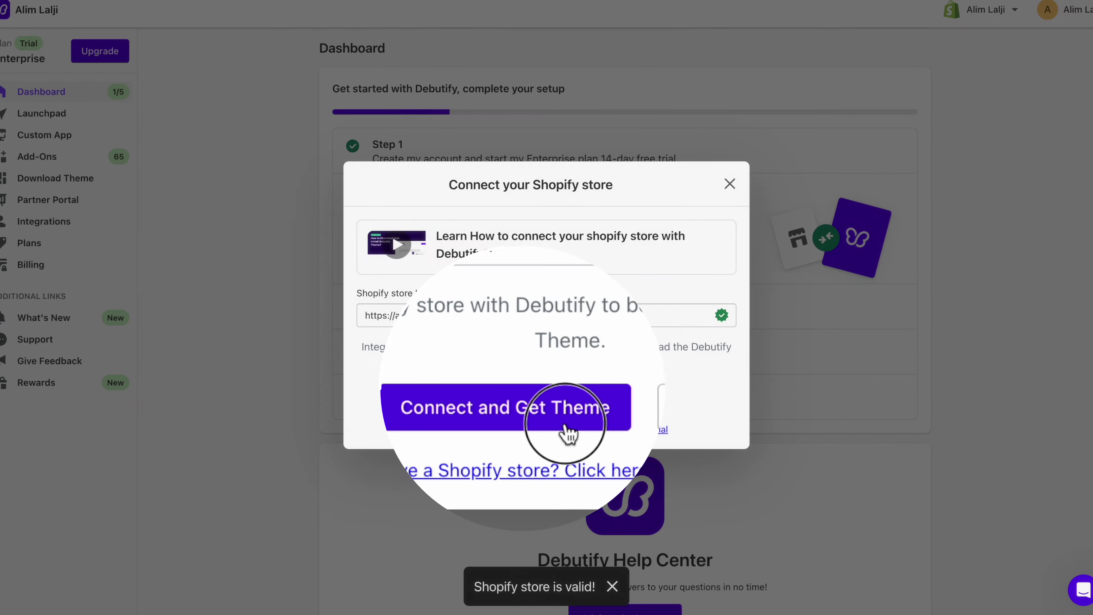
left_click(451, 408)
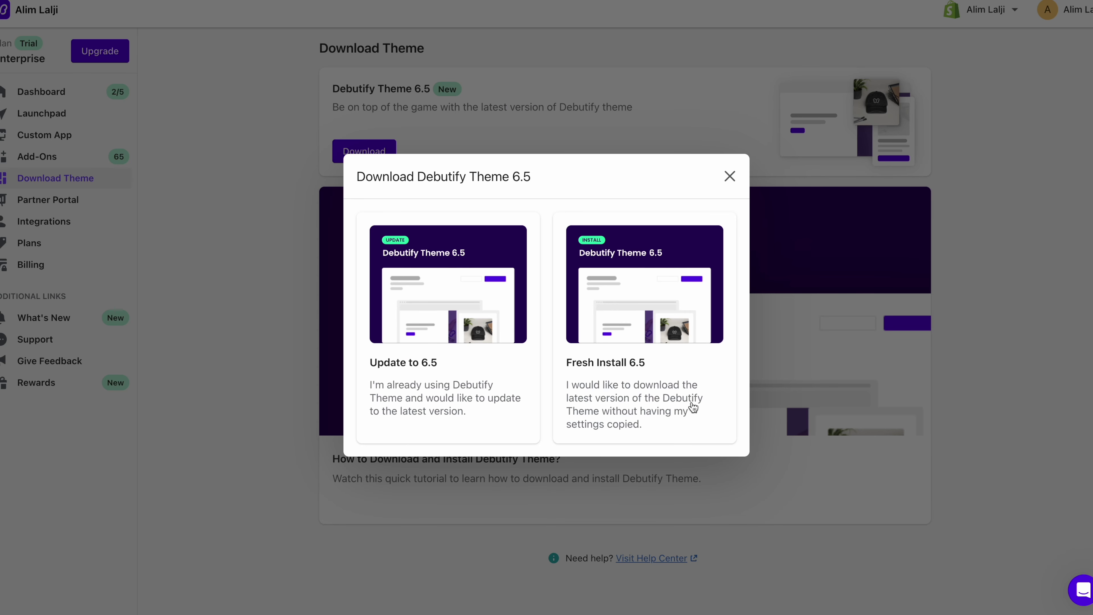
left_click(692, 406)
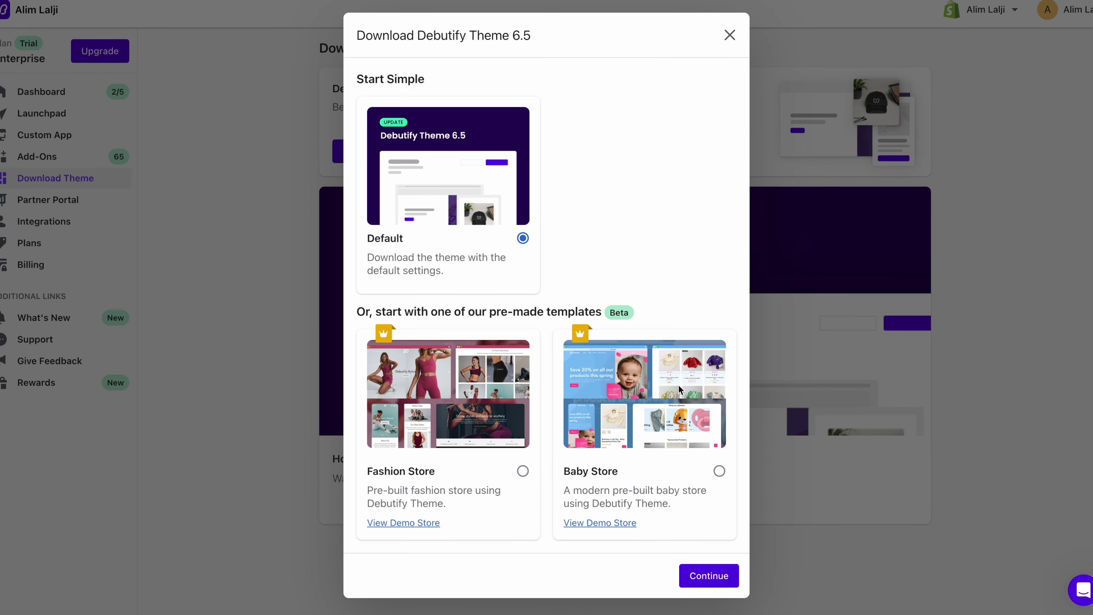
left_click(720, 586)
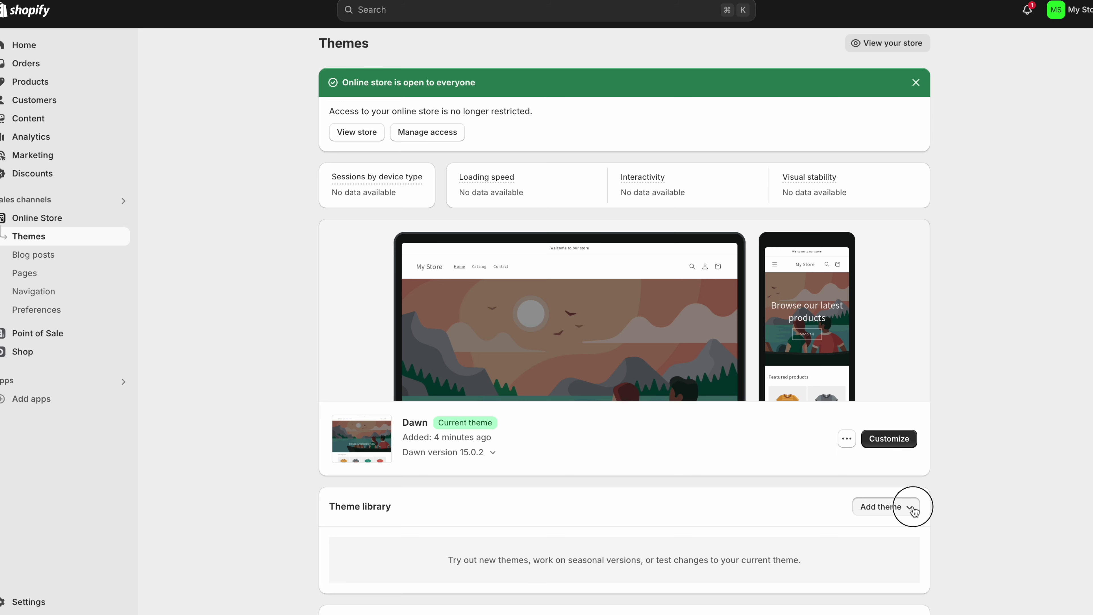
- Upload debutify-theme-6.5.zip as a new theme and publish it
left_click(912, 509)
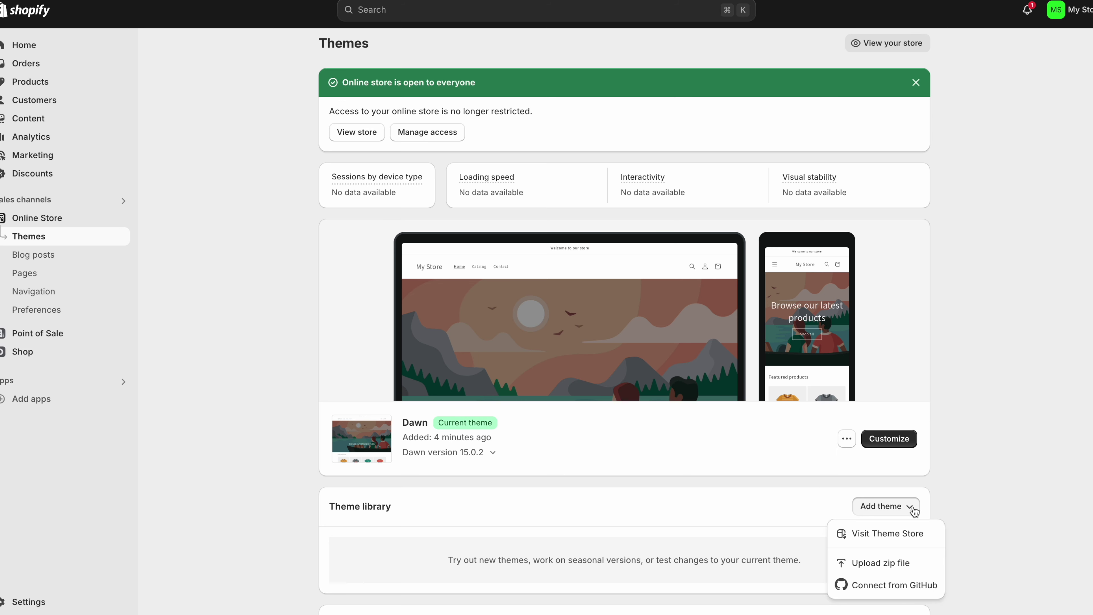
left_click(901, 564)
left_click(874, 17)
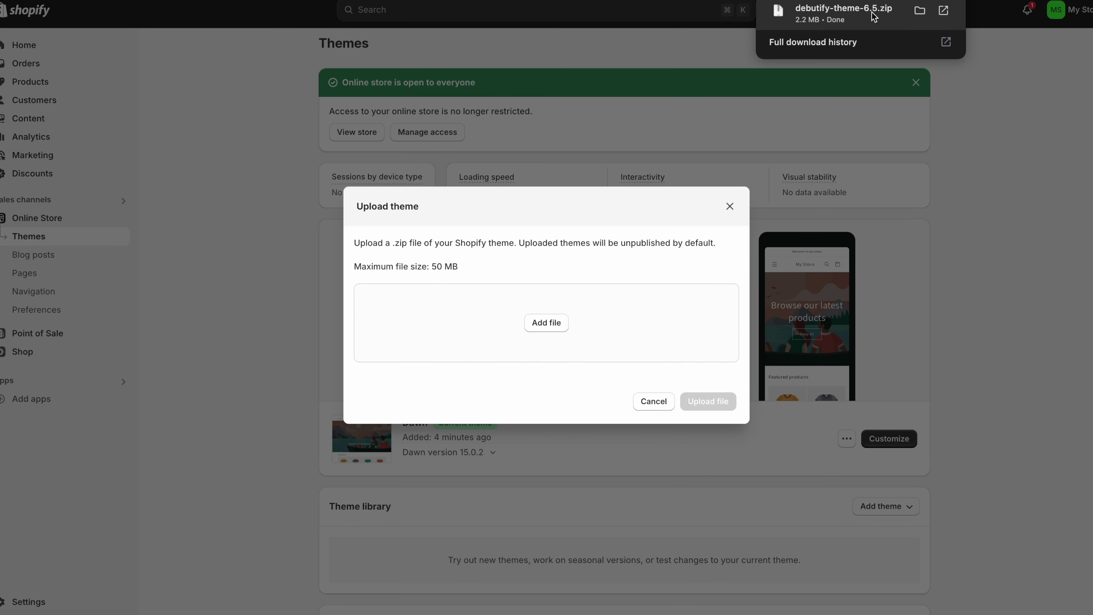
left_click_drag(640, 236, 555, 331)
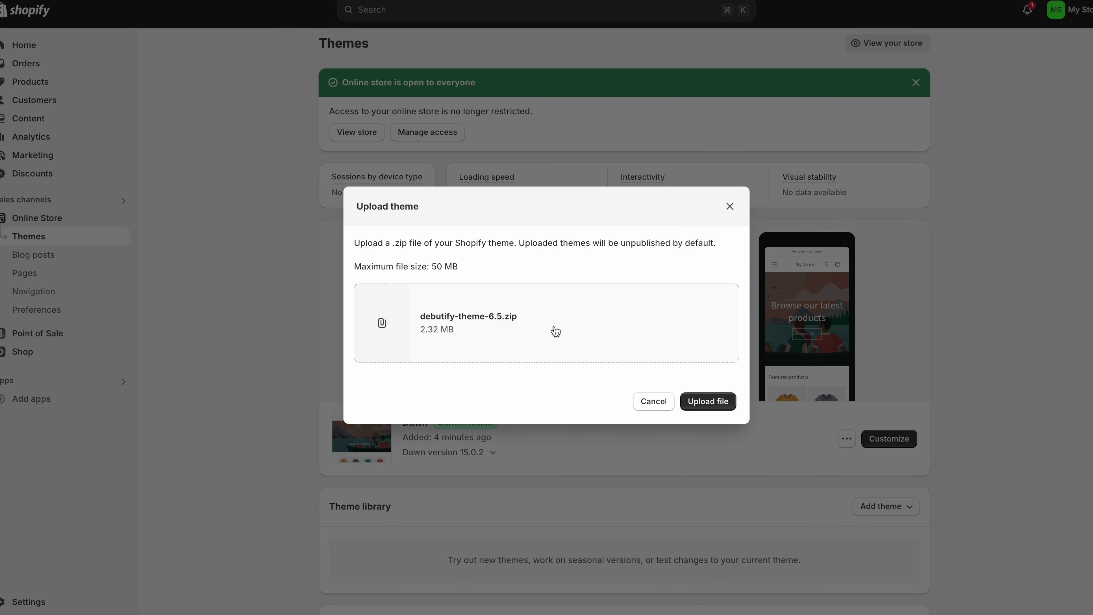
left_click(714, 403)
left_click(837, 574)
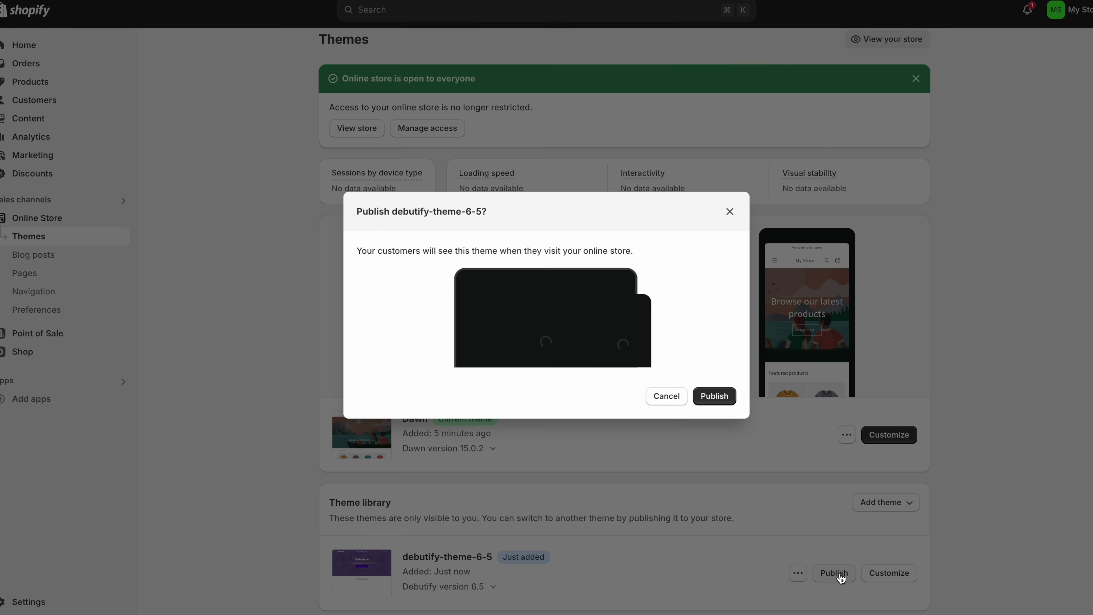
- Confirm publishing the Debutify theme 6.5 as the current theme
left_click(728, 400)
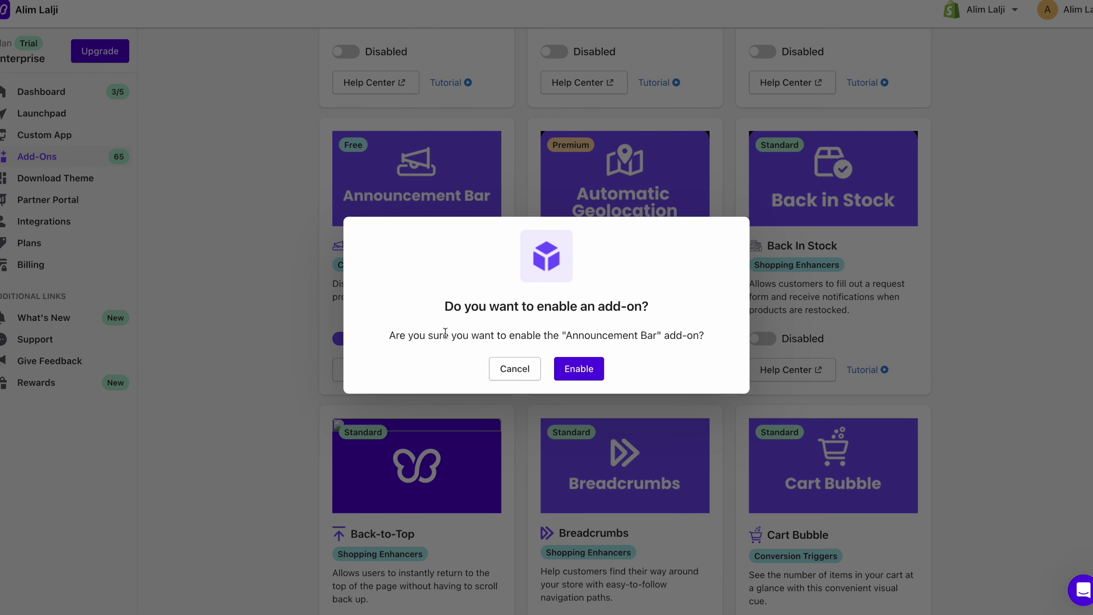
- Confirm enabling the free Announcement Bar add-on
left_click(592, 371)
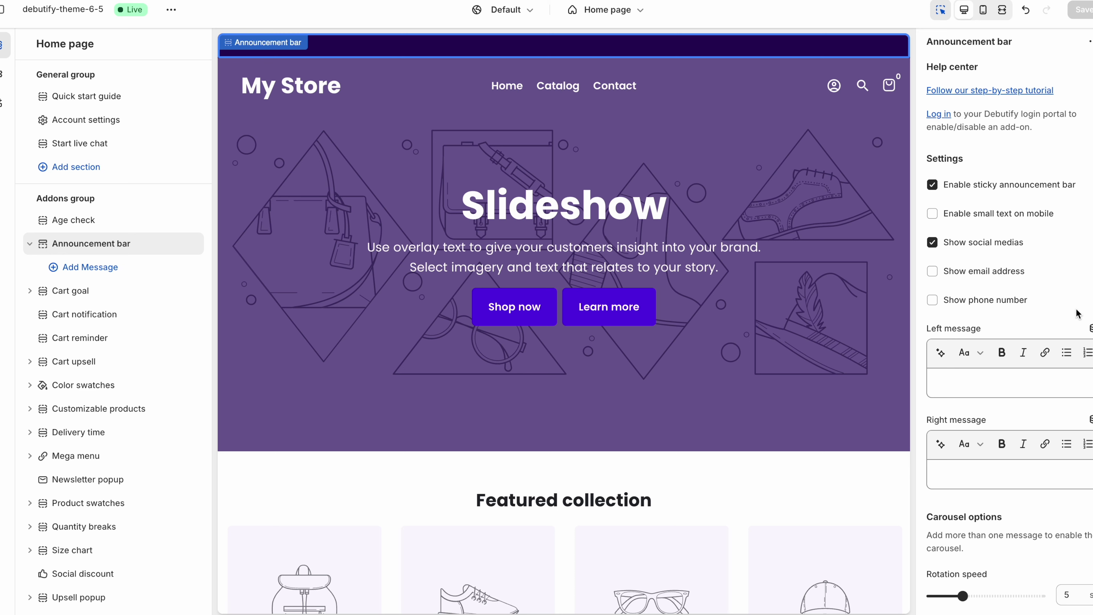
- Enter 'Free delivery' and 'Follow us' as left and right messages, then clear both
left_click(1003, 383)
type("Free delivery")
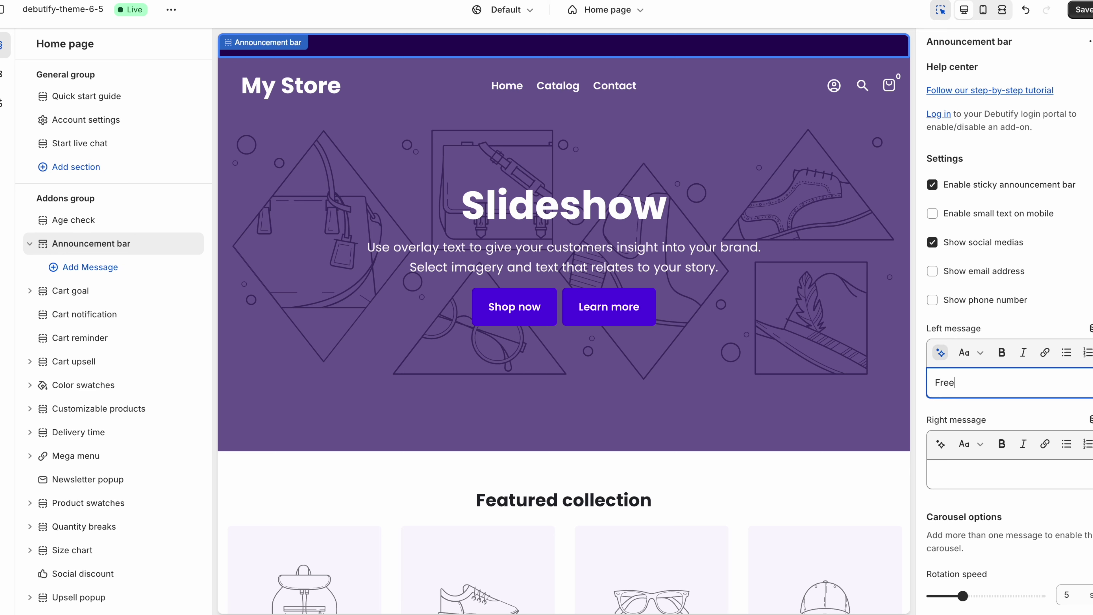
left_click(996, 468)
type("Follow us")
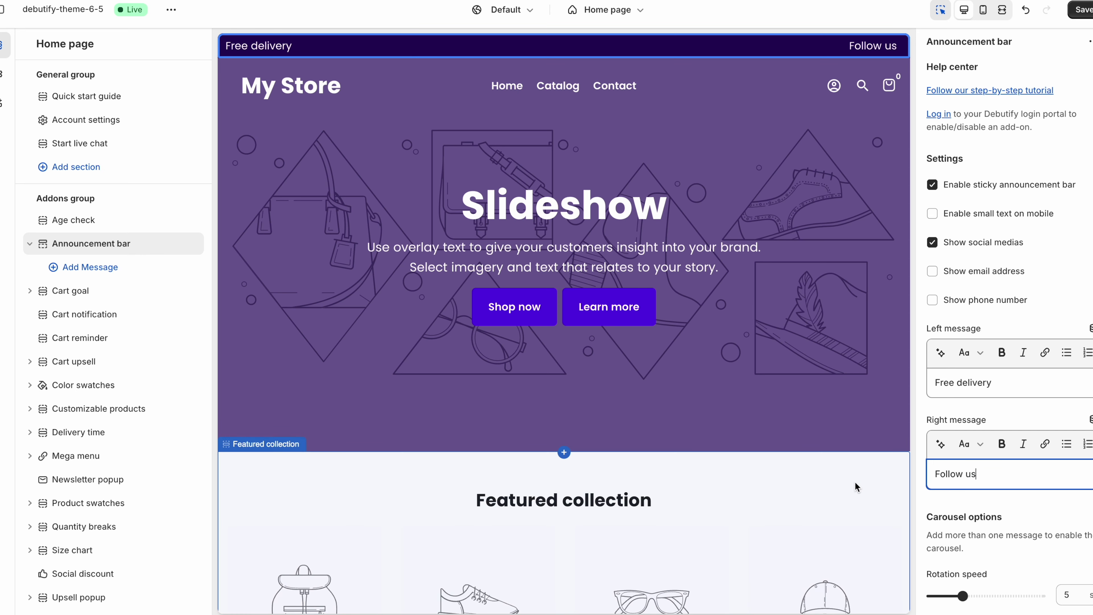
left_click(1011, 383)
key("ctrl+a")
key("BackSpace")
left_click(989, 471)
key("ctrl+a")
key("BackSpace")
- Add a message block reading 'Free shipping worldwide | On orders over $100'
left_click(126, 272)
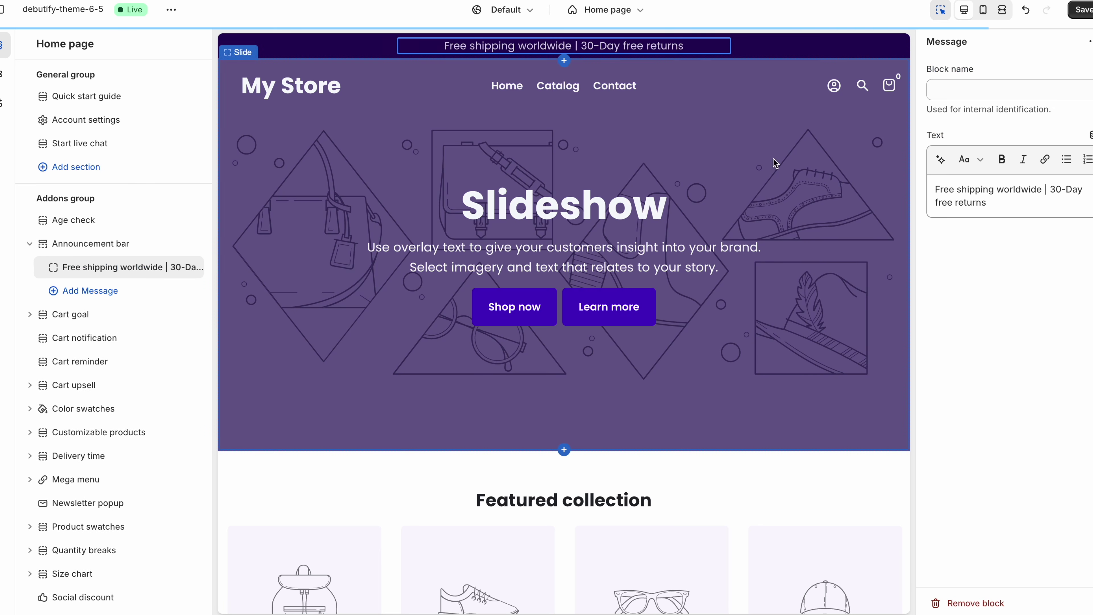
left_click(1010, 205)
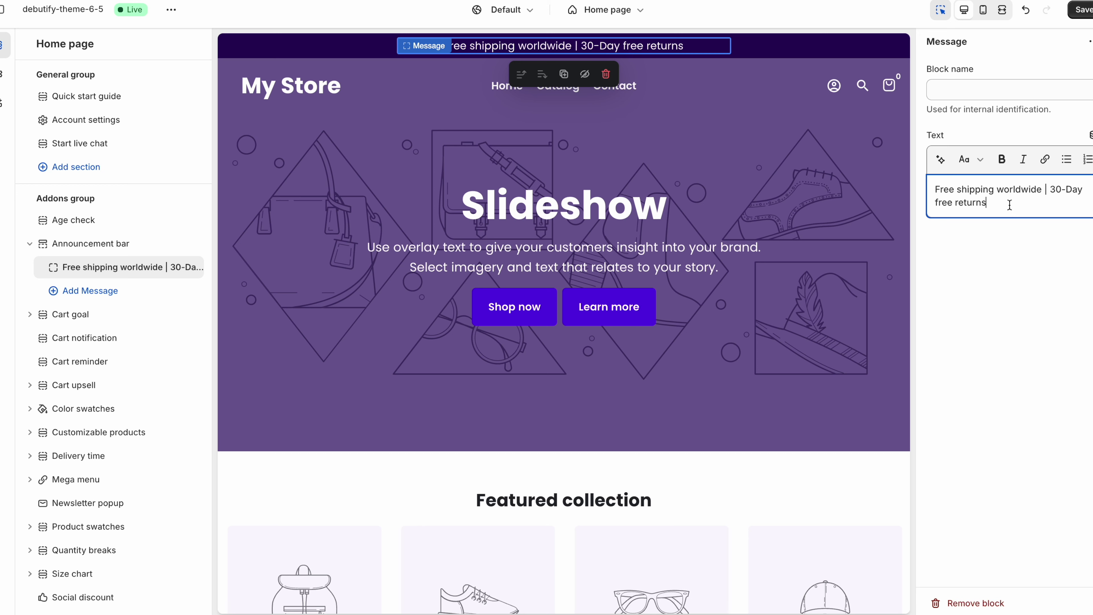
left_click_drag(1050, 190, 990, 203)
key("BackSpace")
type("On orders over $100")
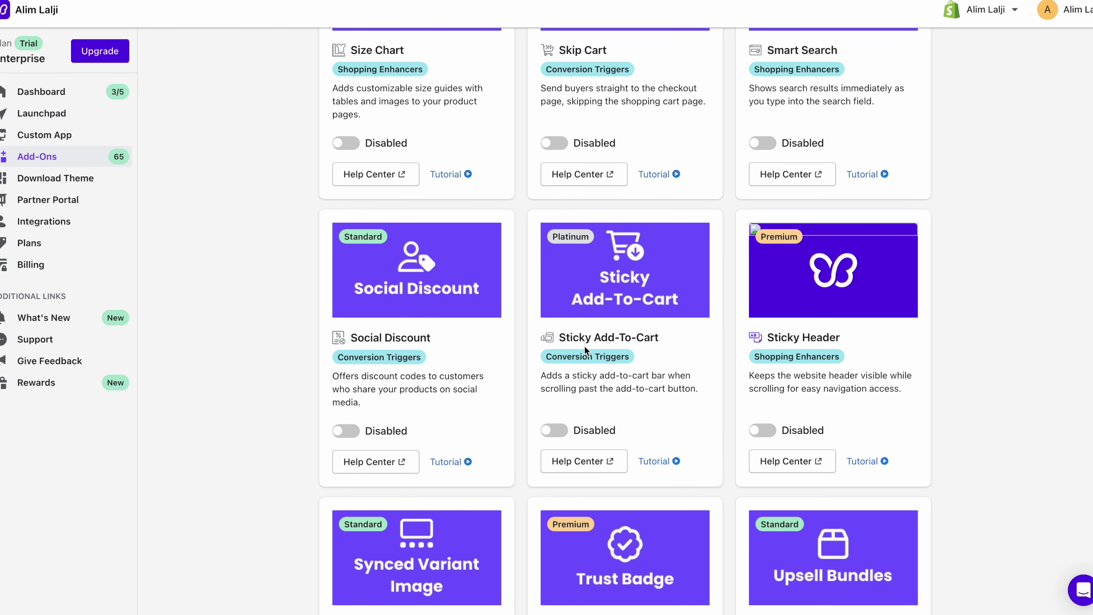
- Turn on the Sticky Add-To-Cart add-on and confirm it in the dialog
left_click(551, 433)
left_click(581, 377)
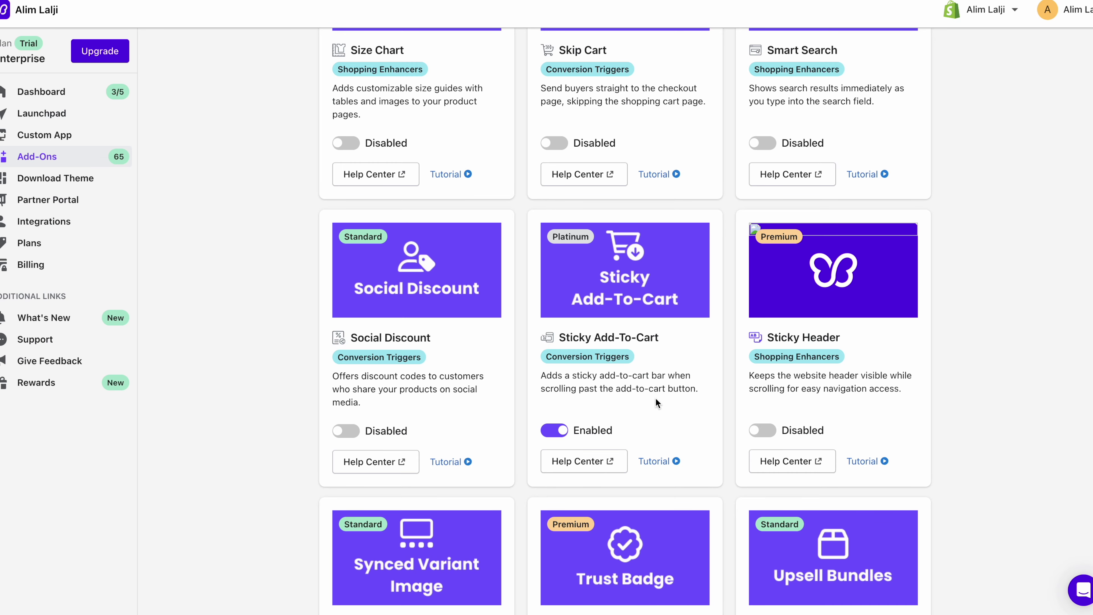
scroll(947, 274, "up", 10)
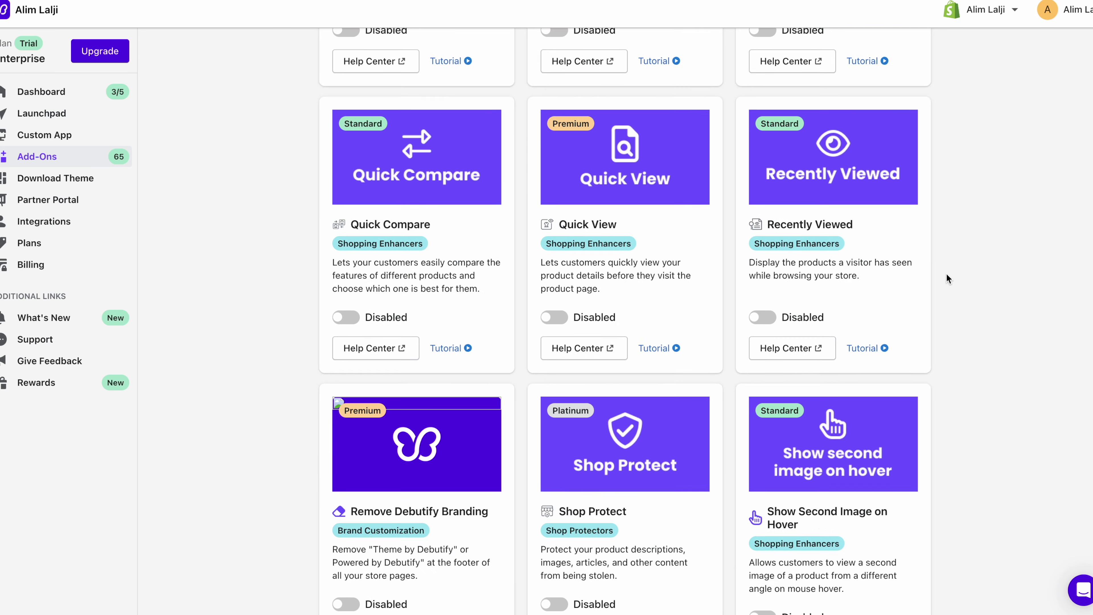
scroll(946, 273, "up", 10)
scroll(946, 273, "down", 5)
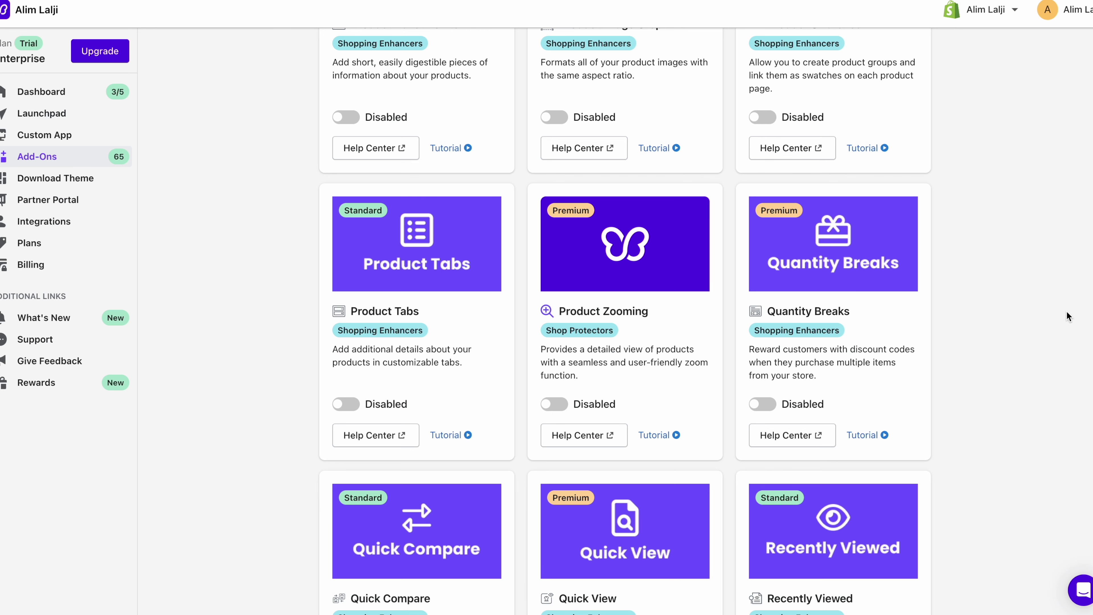
- Enable Quantity Breaks, then widen the header's DREAM CLOUD logo to 120 px on desktop and save
left_click(762, 404)
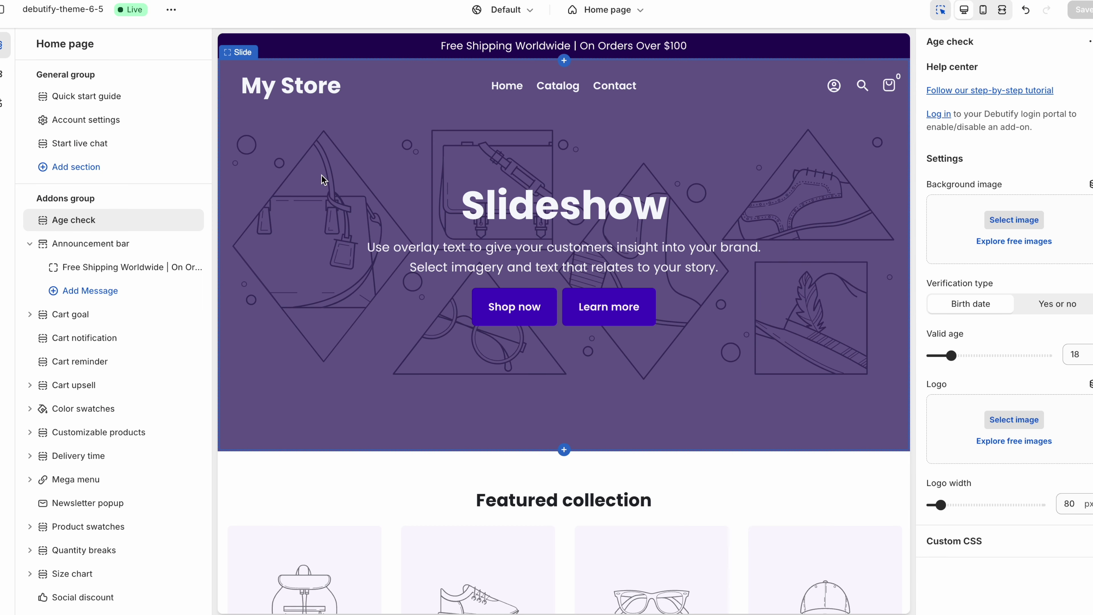
left_click(308, 92)
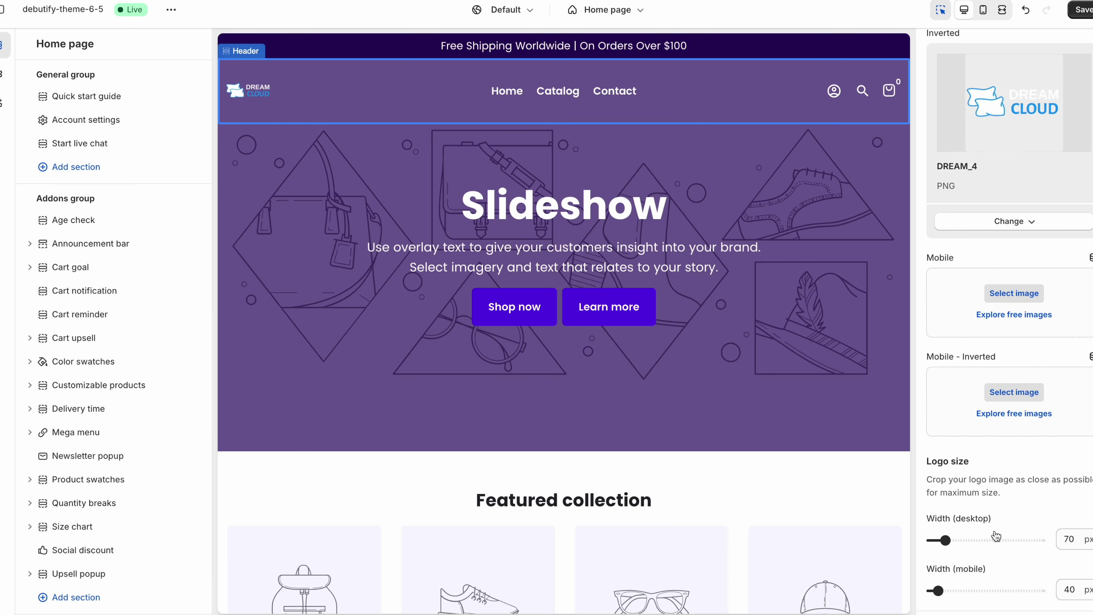
left_click(953, 536)
mouse_move(953, 536)
left_mouse_down()
mouse_move(931, 539)
mouse_move(962, 539)
left_mouse_up()
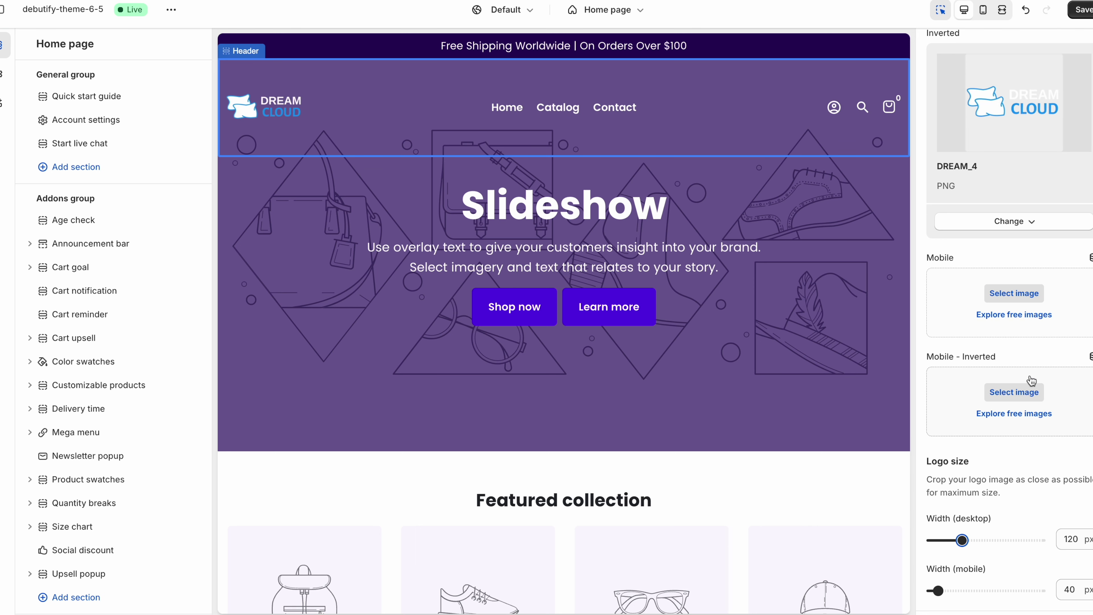
key("ctrl+s")
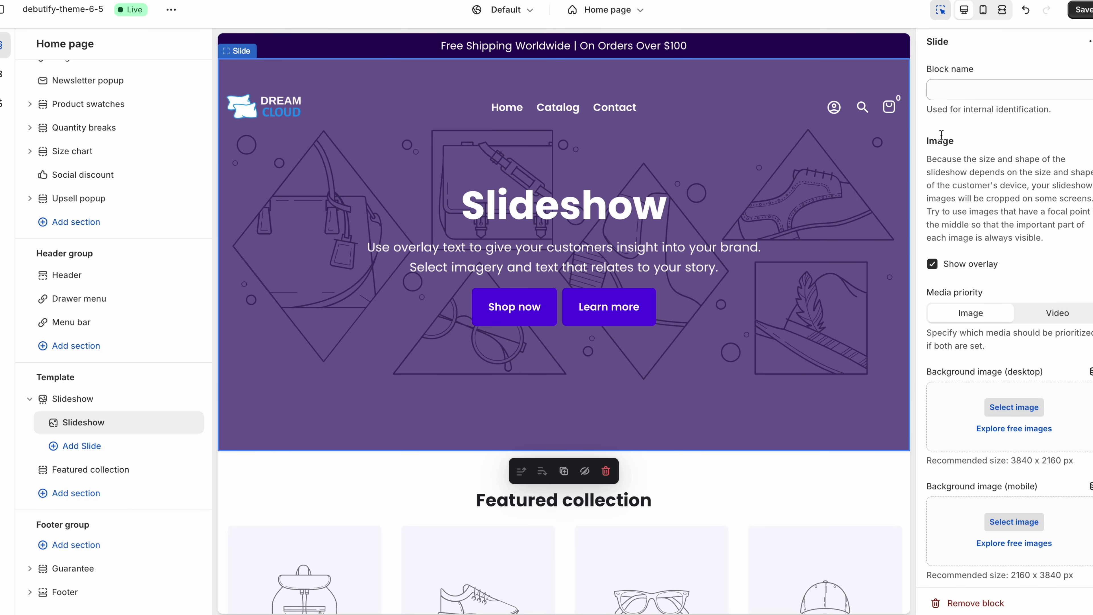
- Change the Featured collection section's heading to 'Dreamcloud Pillow'
scroll(853, 274, "down", 5)
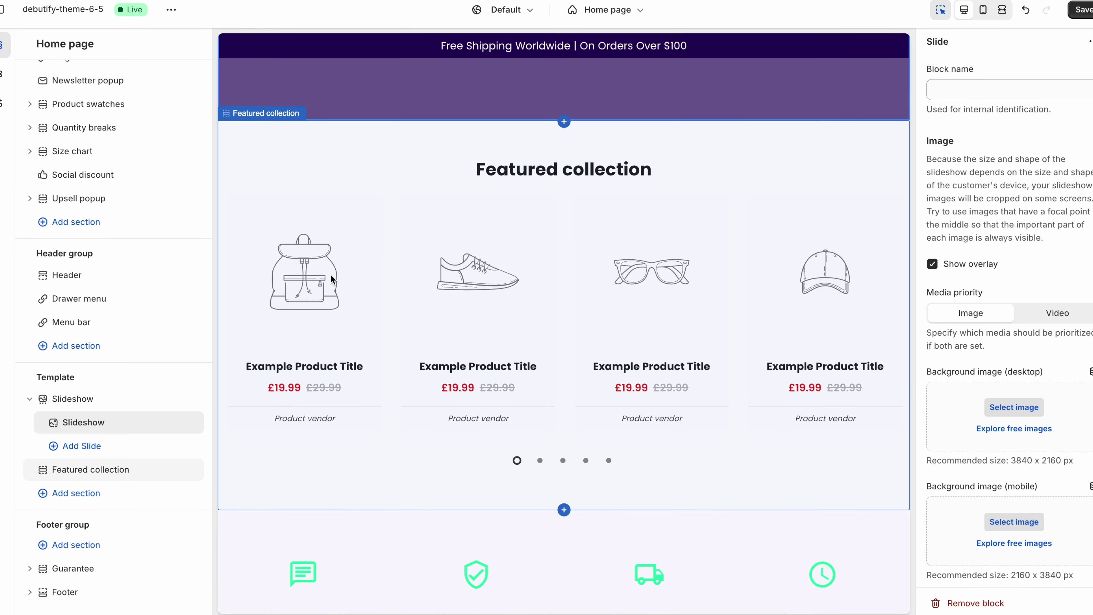
left_click(322, 284)
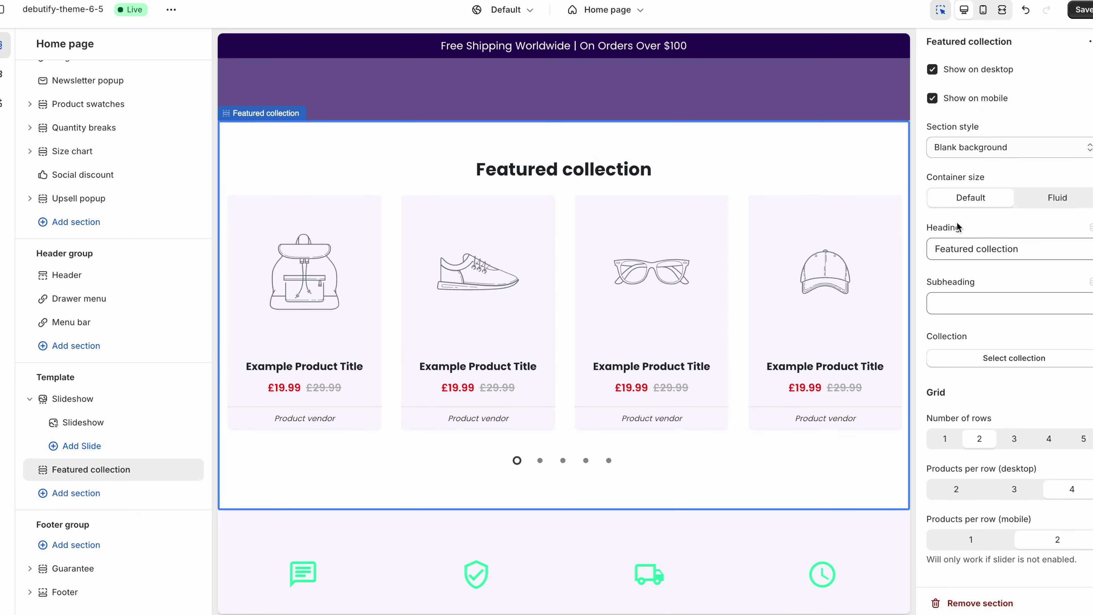
left_click_drag(1053, 248, 876, 253)
type("Dreamcloud Pillow")
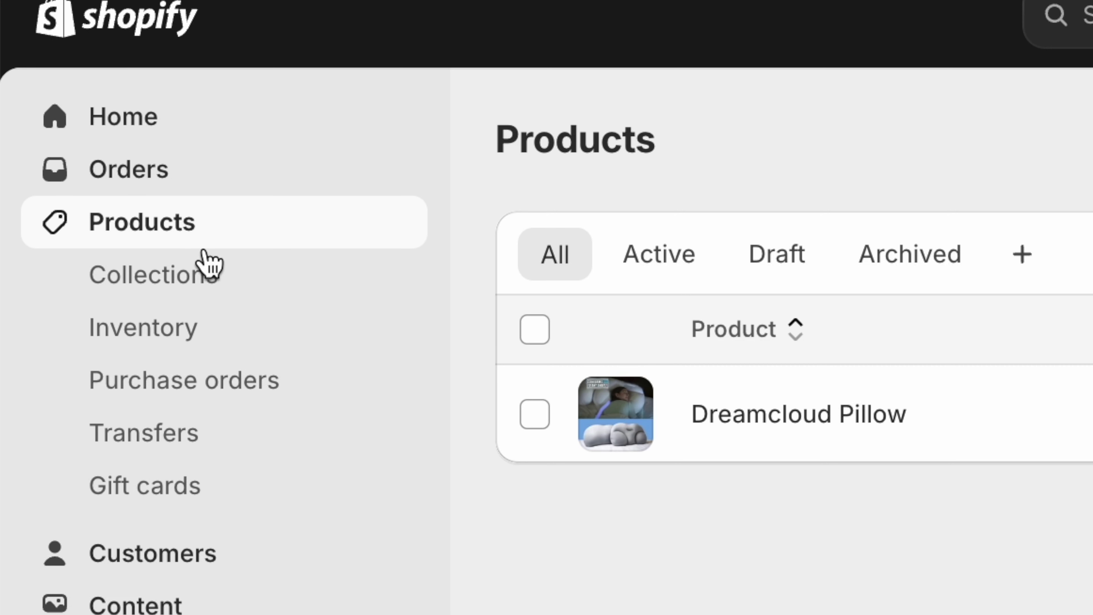
- Create and save a new collection titled 'Dreamcloud Pillow'
left_click(193, 287)
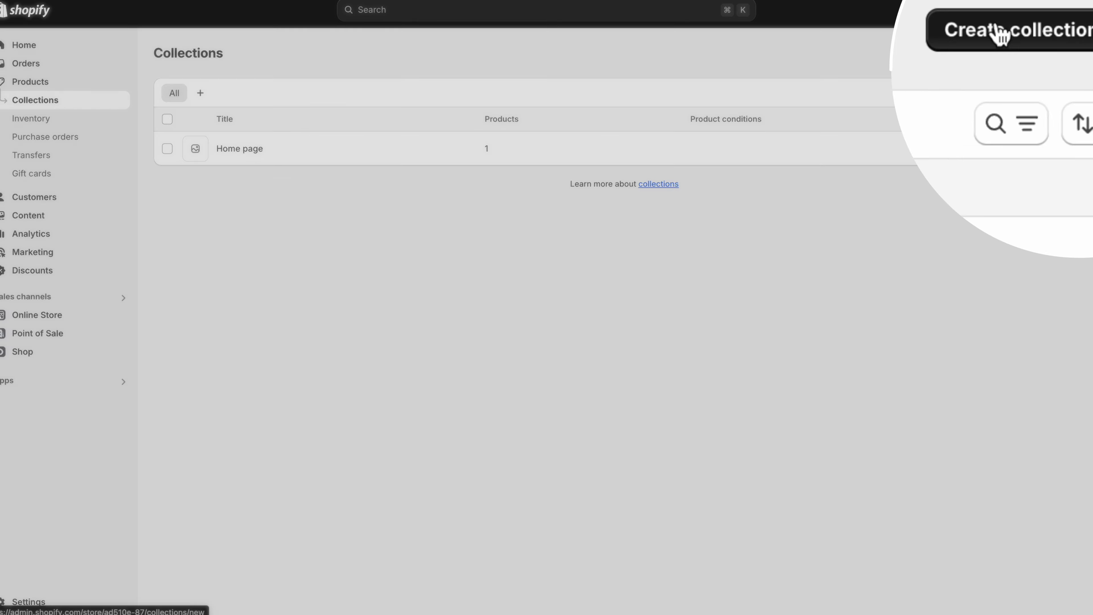
left_click(1045, 53)
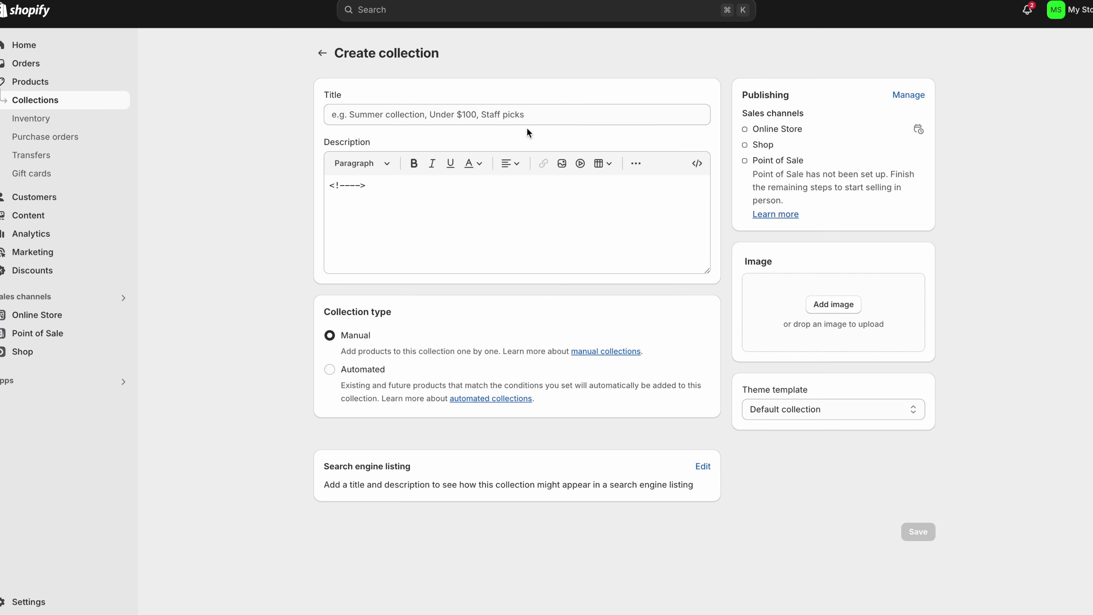
left_click(529, 120)
type("D")
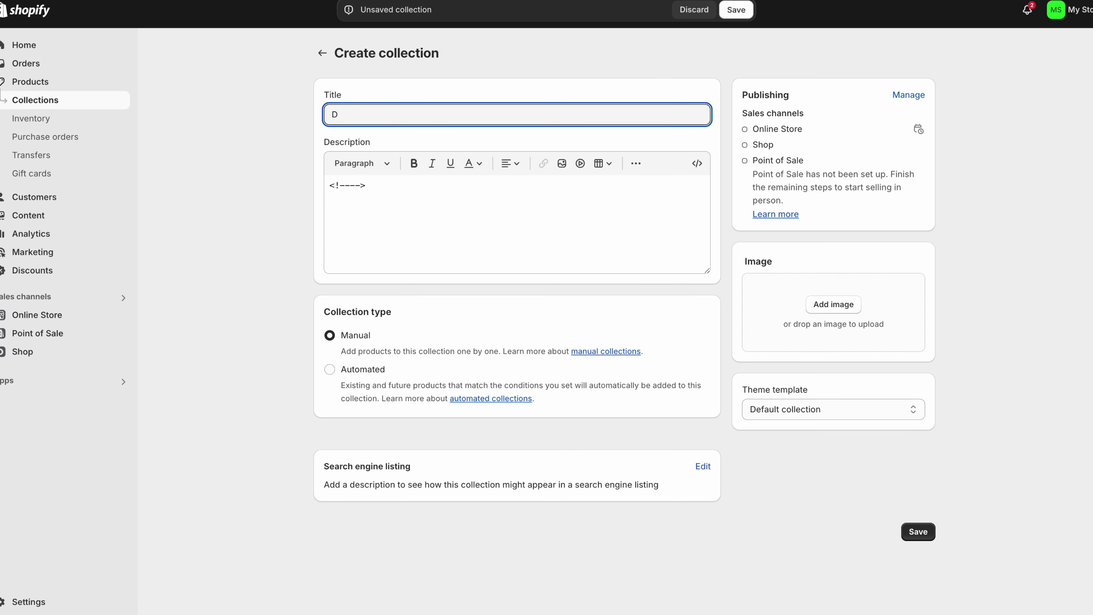
type("rermcloud Pillow")
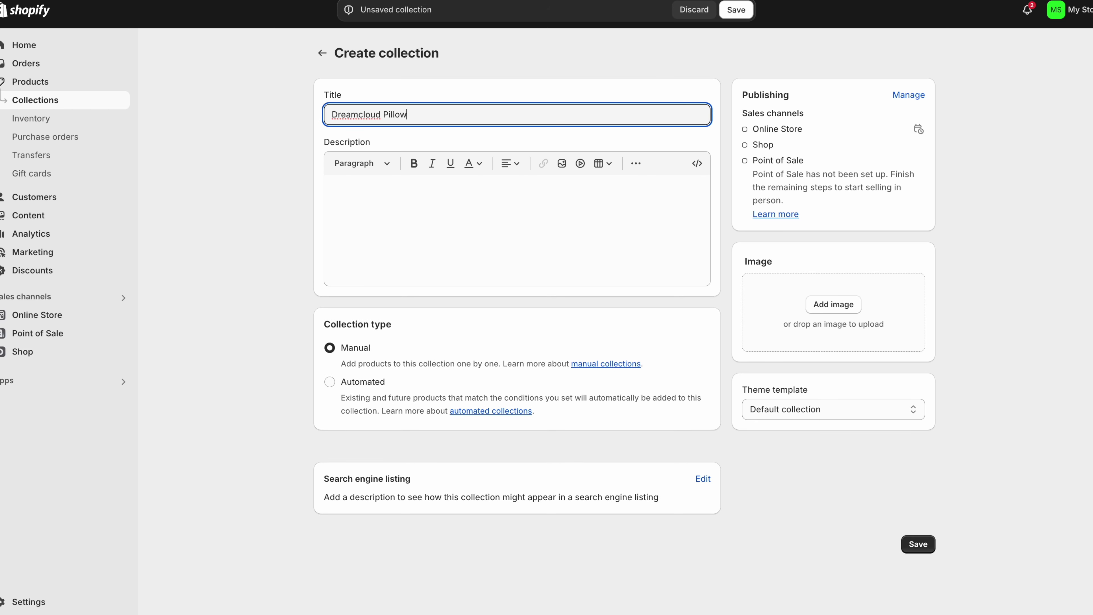
left_click(523, 322)
left_click(927, 543)
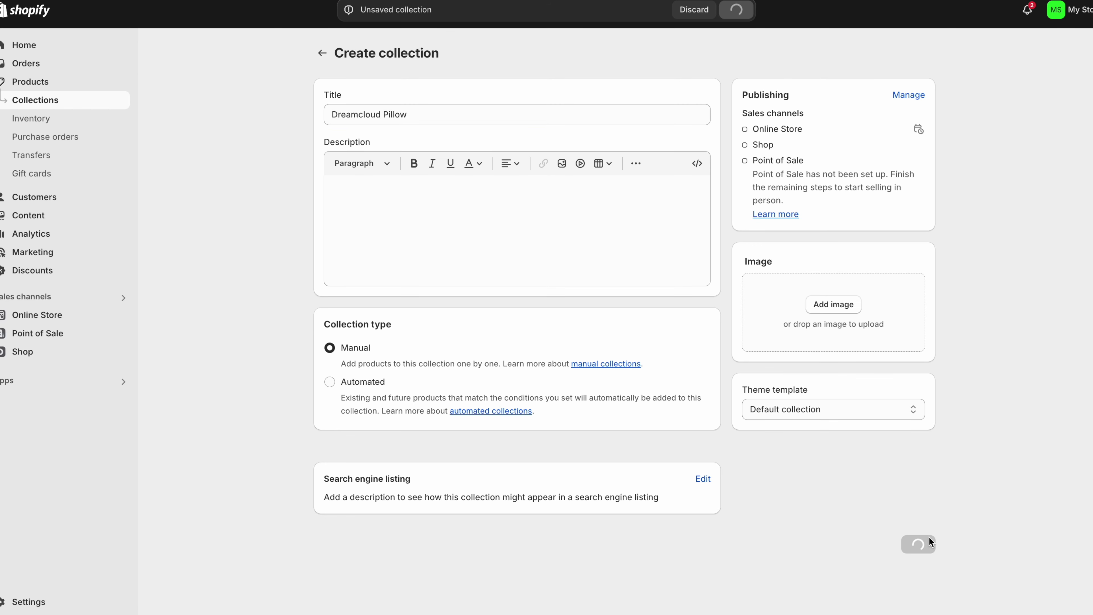
- Add the Dreamcloud Pillow product to the new collection
left_click(536, 428)
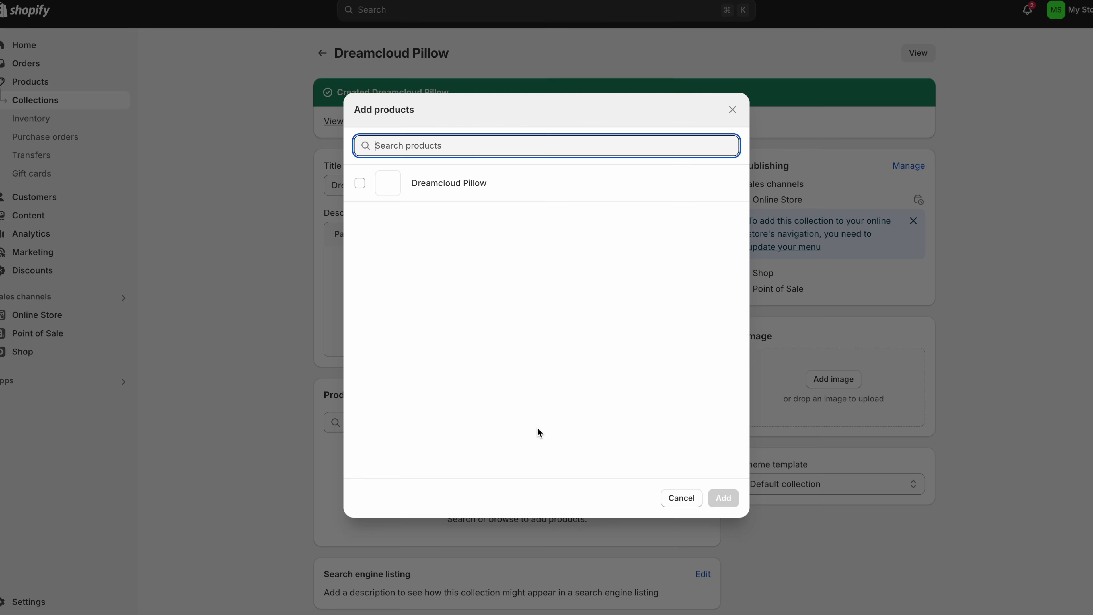
left_click(353, 182)
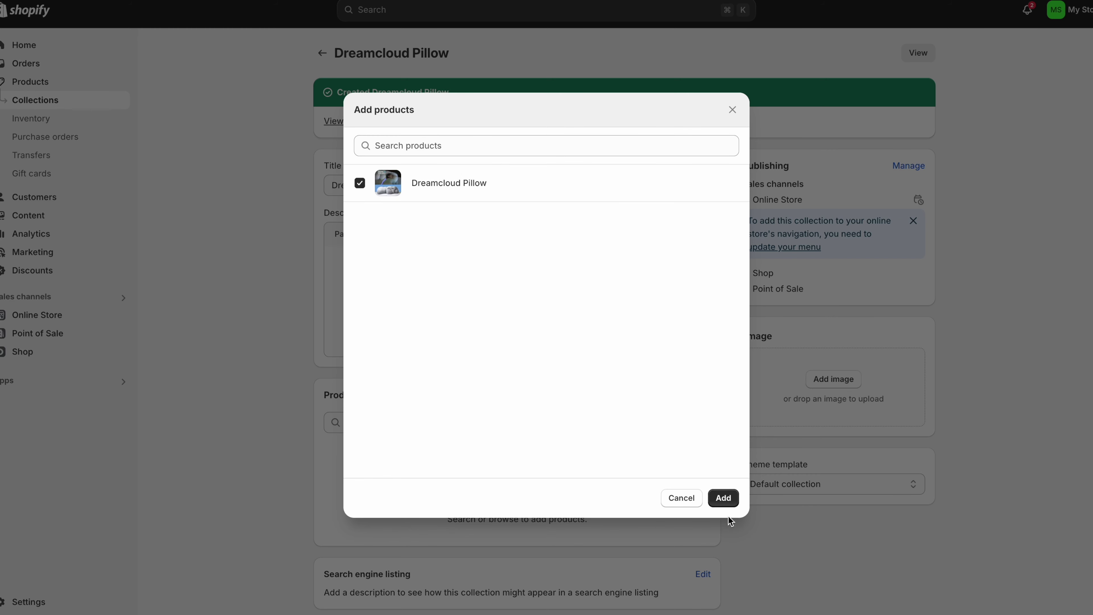
left_click(723, 500)
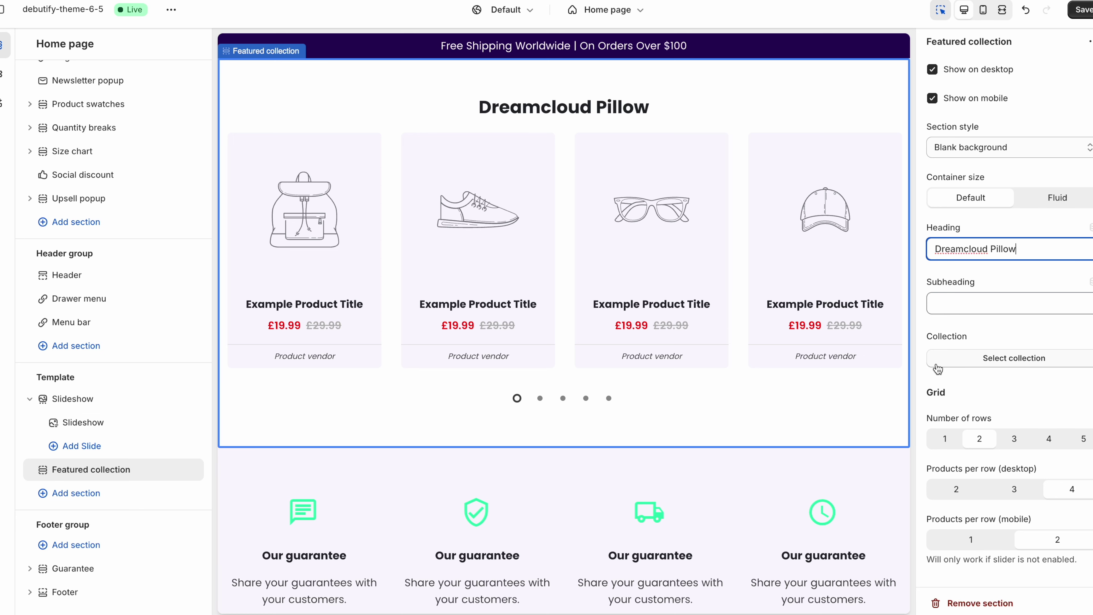
- Link the Featured collection section to the Dreamcloud Pillow collection
left_click(1014, 365)
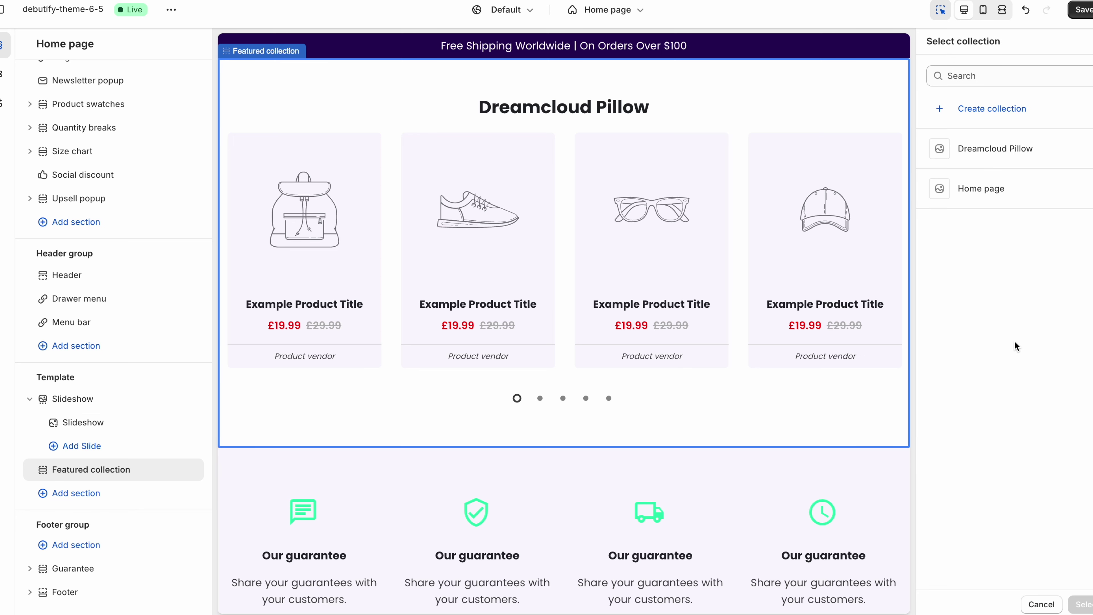
left_click(1016, 148)
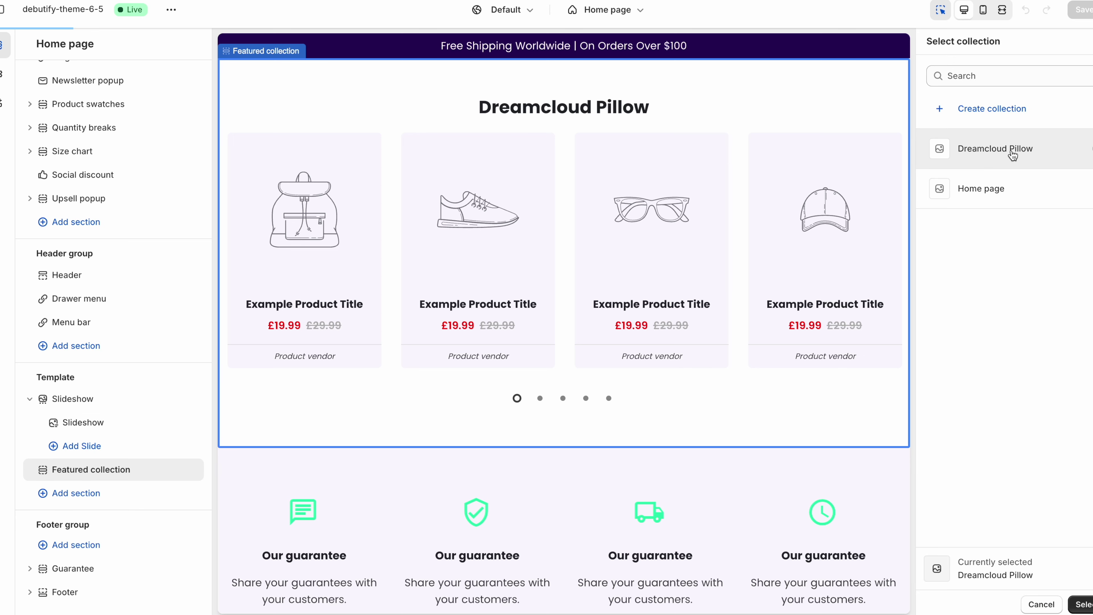
left_click(1086, 605)
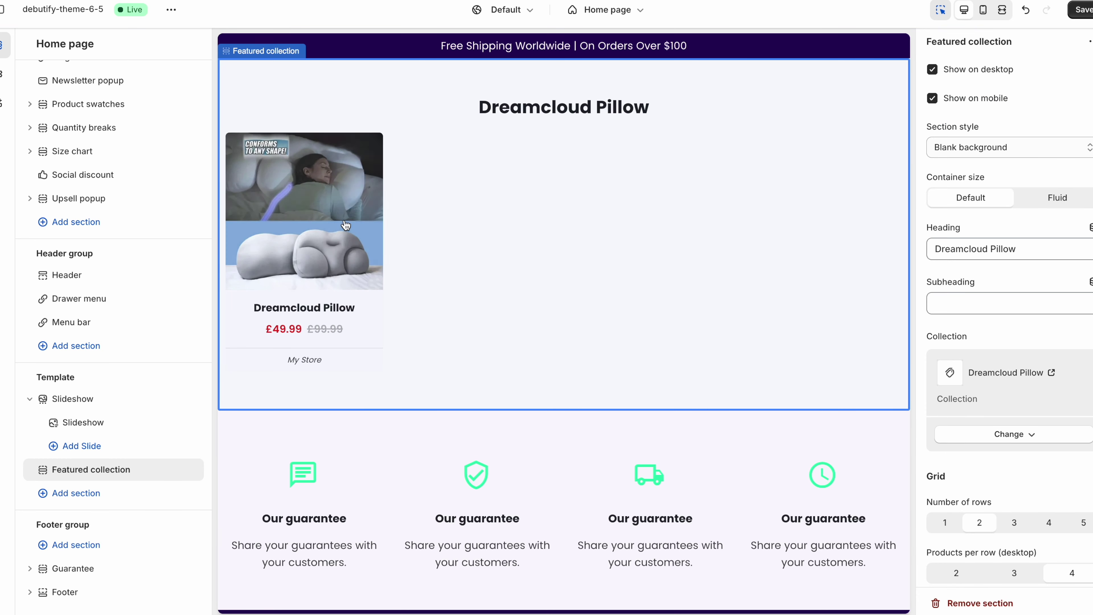
- Open the Dreamcloud Pillow product page and review its description, images and footer
left_click(301, 247)
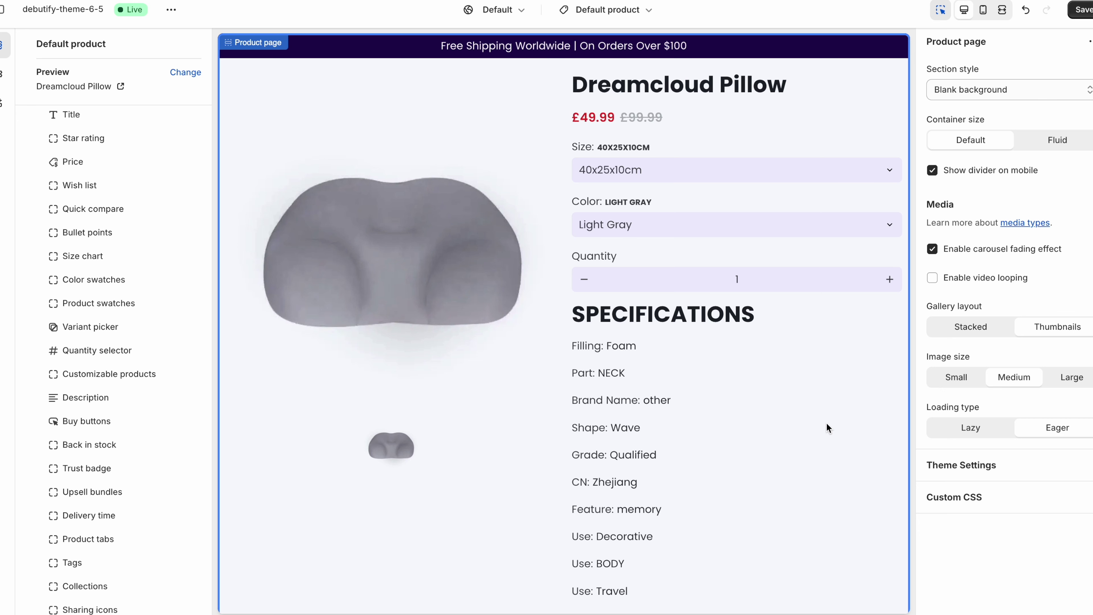
scroll(827, 422, "down", 10)
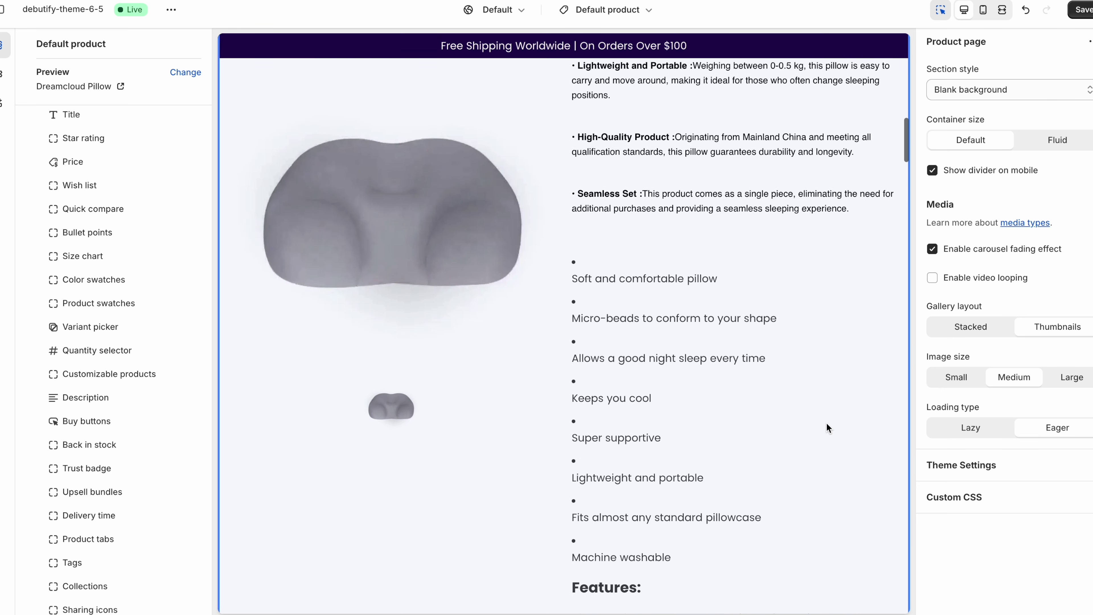
scroll(826, 422, "up", 10)
scroll(824, 386, "down", 7)
scroll(824, 385, "down", 15)
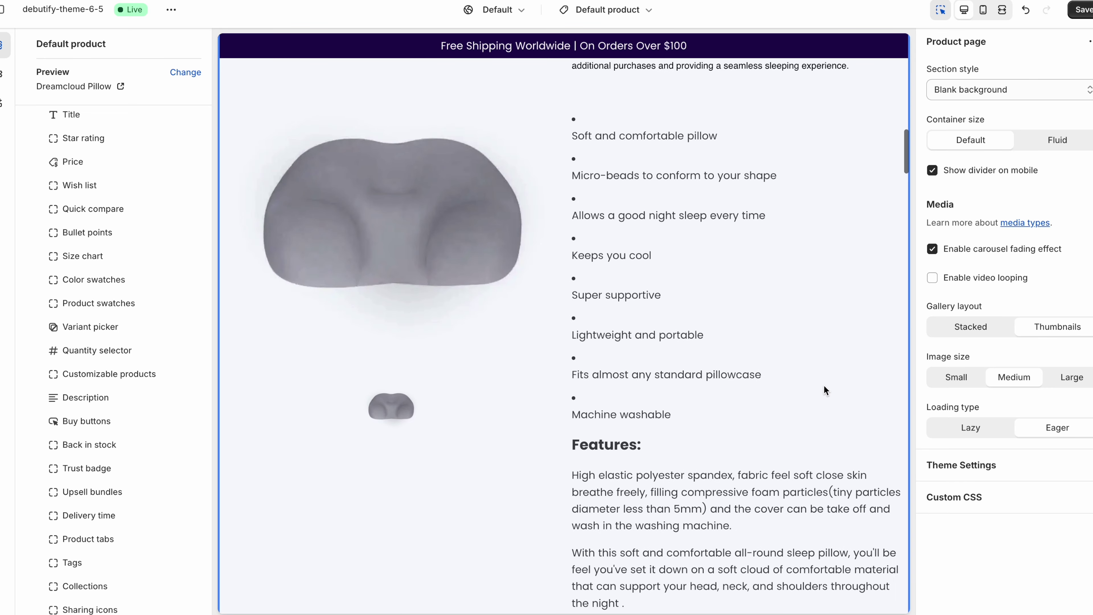
scroll(824, 385, "down", 3)
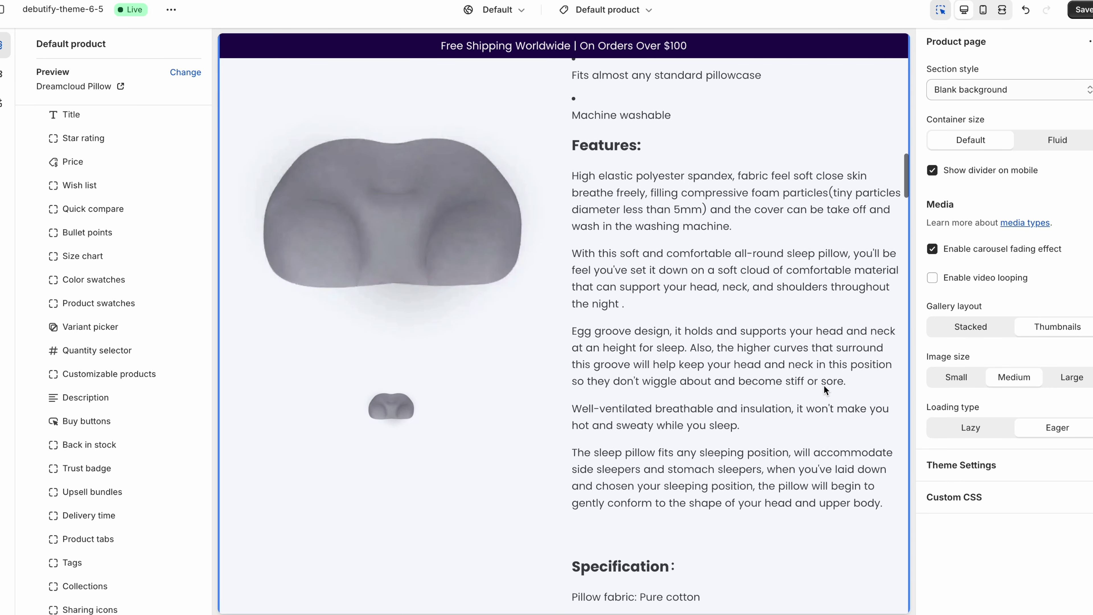
scroll(824, 386, "up", 10)
scroll(824, 386, "up", 7)
scroll(824, 386, "down", 11)
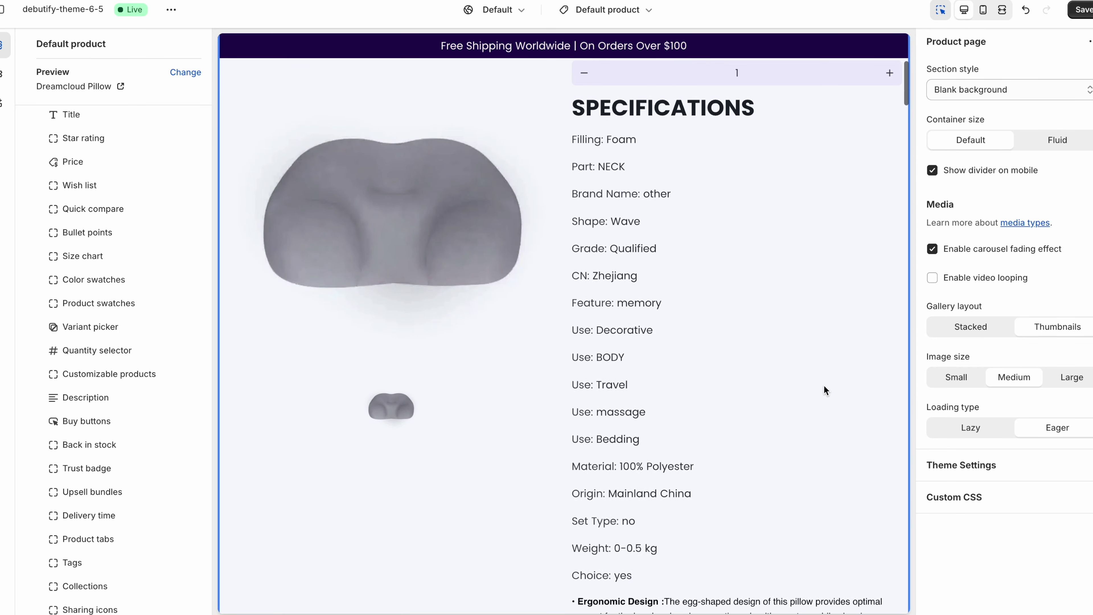
scroll(824, 385, "down", 1)
scroll(627, 416, "down", 10)
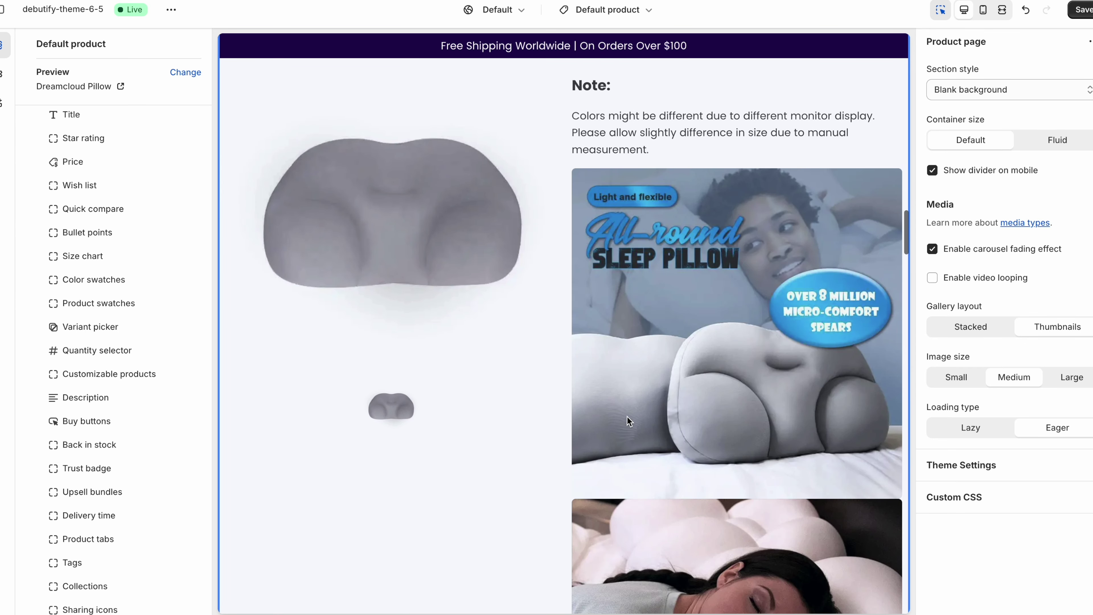
scroll(627, 416, "down", 10)
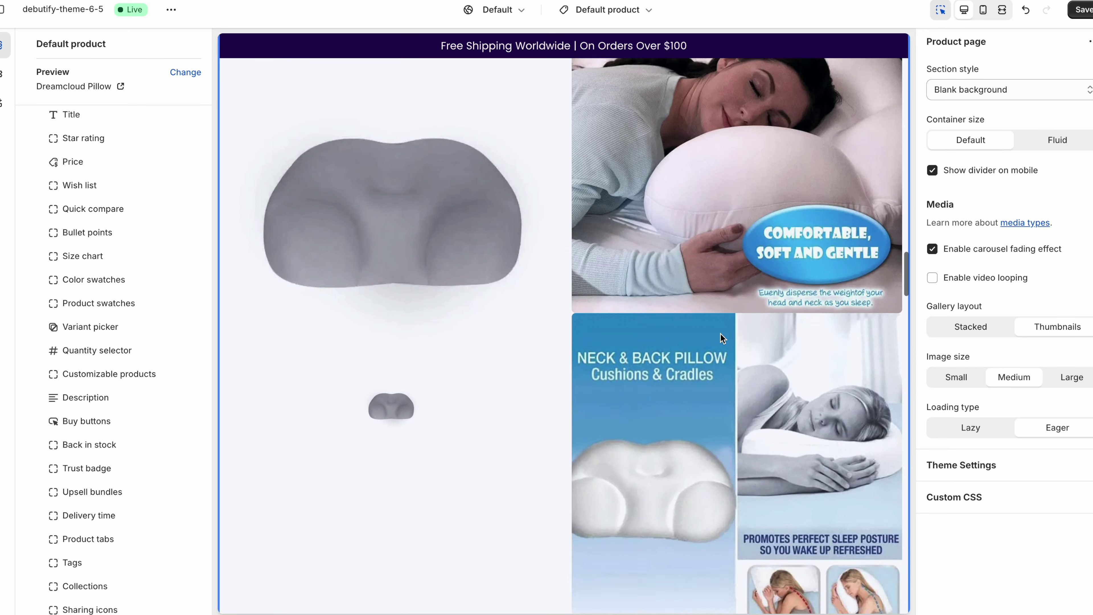
scroll(720, 333, "down", 10)
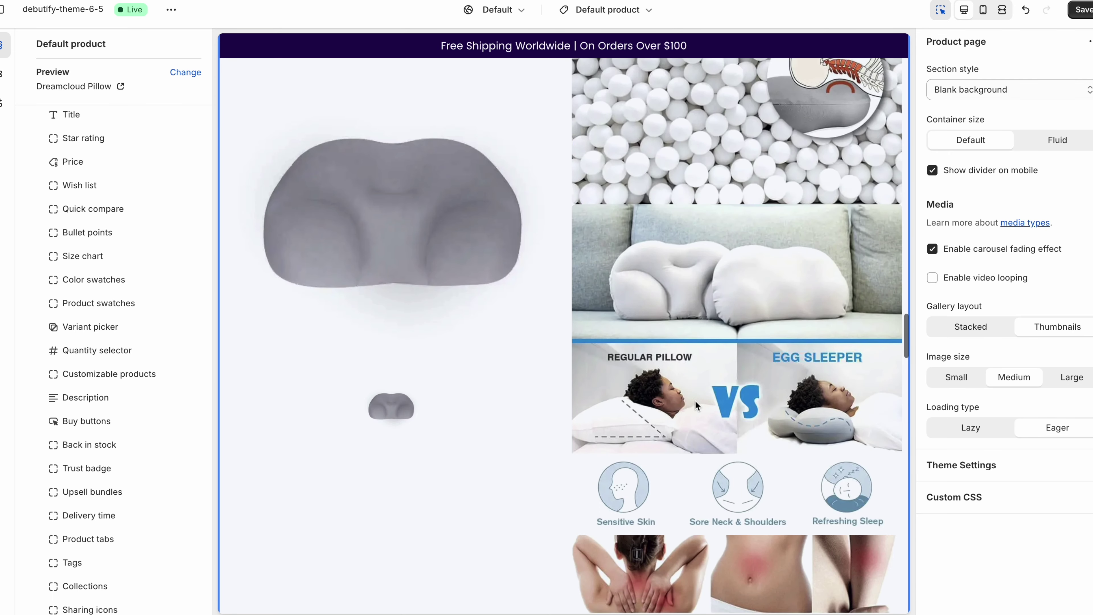
scroll(695, 400, "down", 10)
scroll(778, 433, "up", 10)
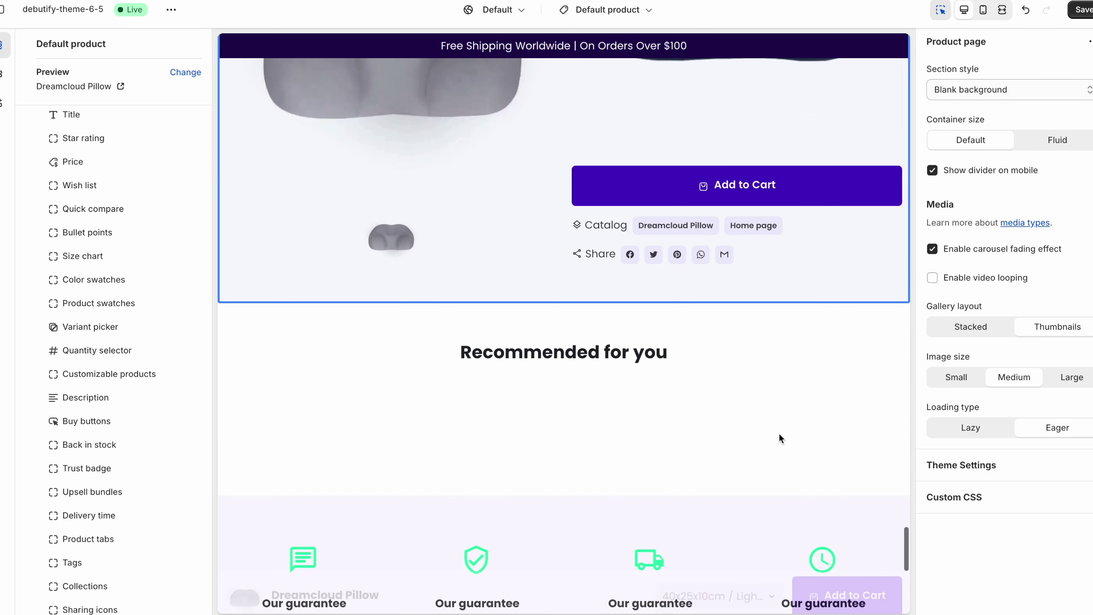
scroll(779, 433, "down", 1)
scroll(779, 435, "down", 7)
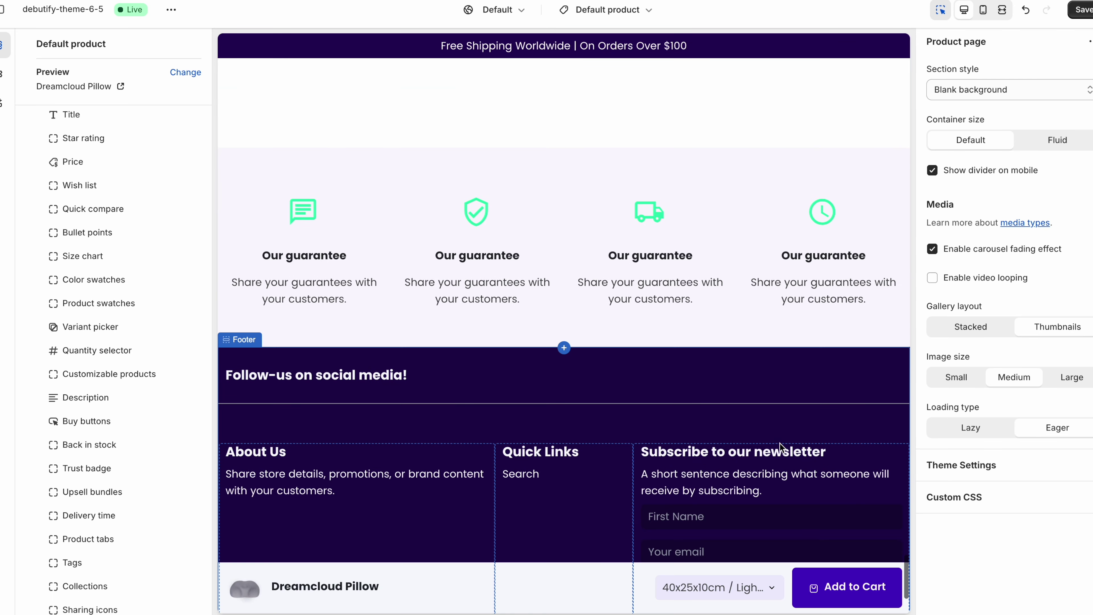
scroll(776, 492, "down", 2)
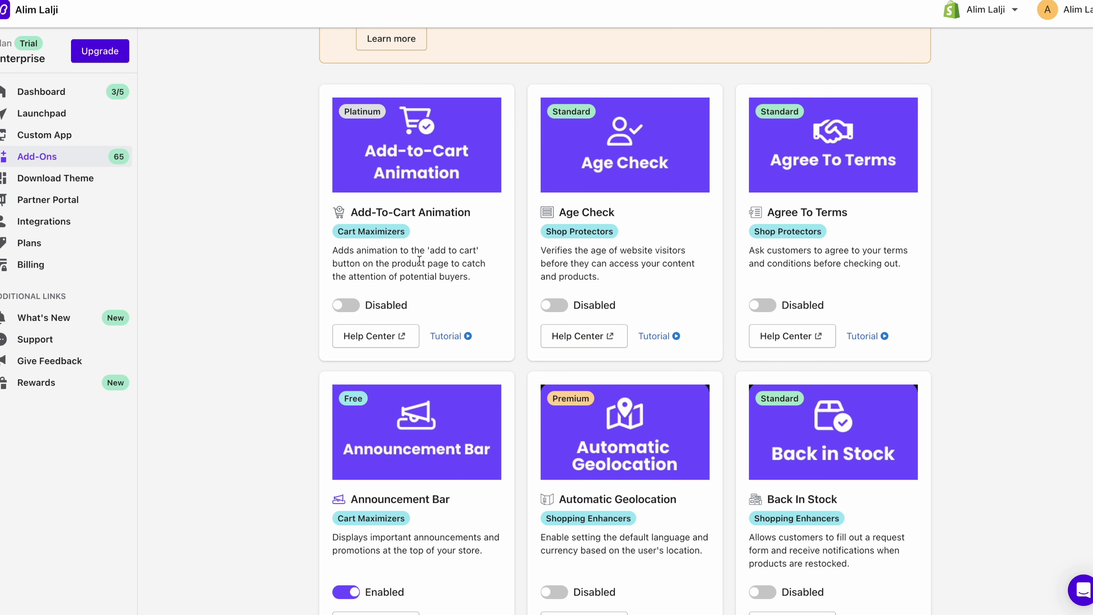
- Enable the Add-To-Cart Animation add-on and add the £49.99 pillow to the cart
left_click(346, 304)
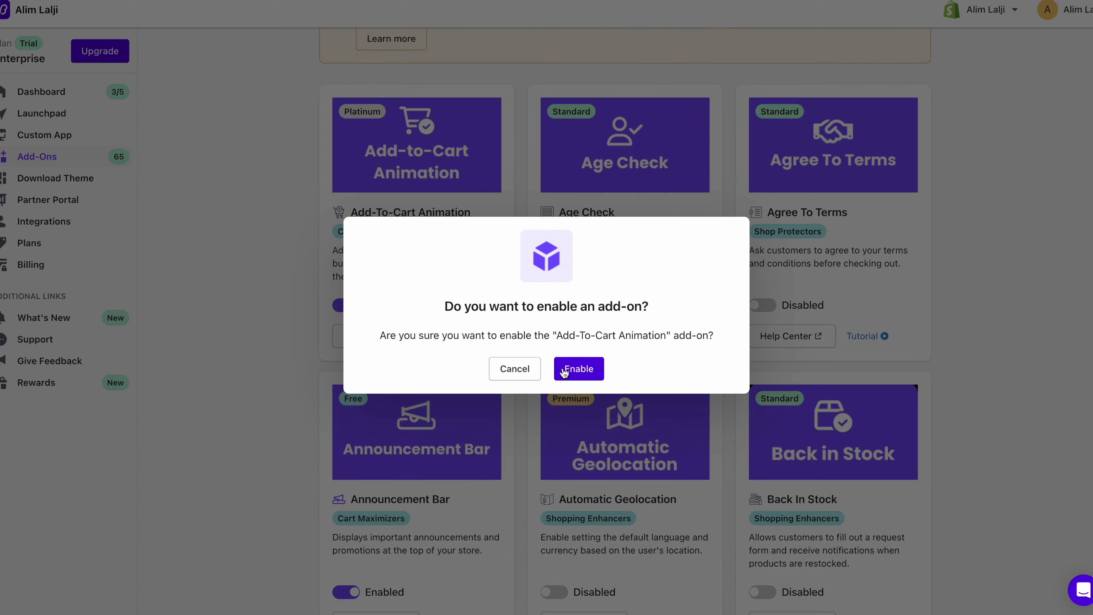
left_click(565, 374)
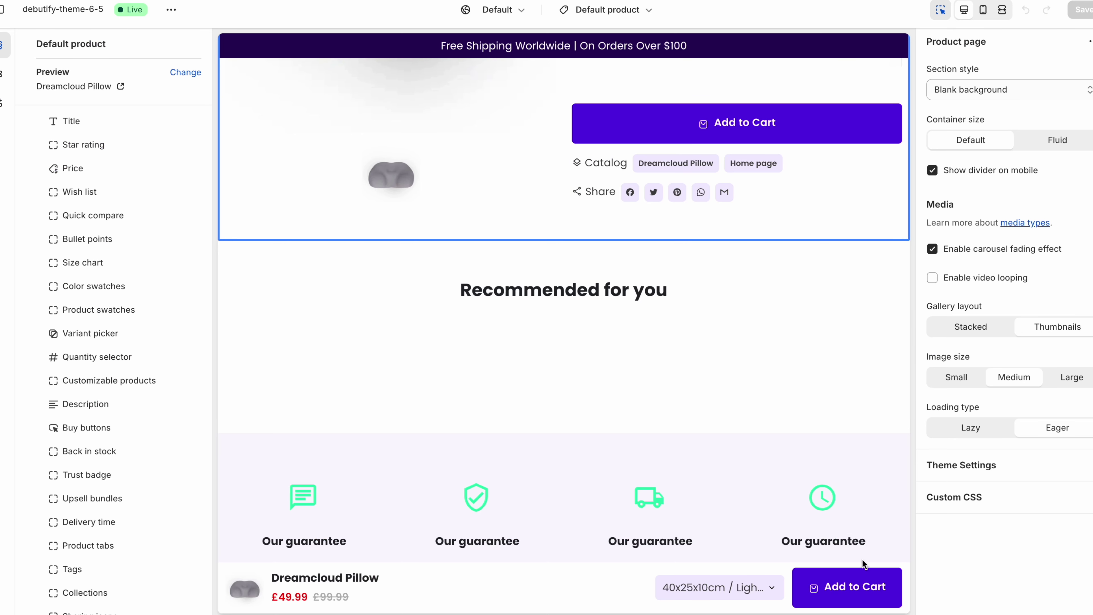
left_click(856, 588)
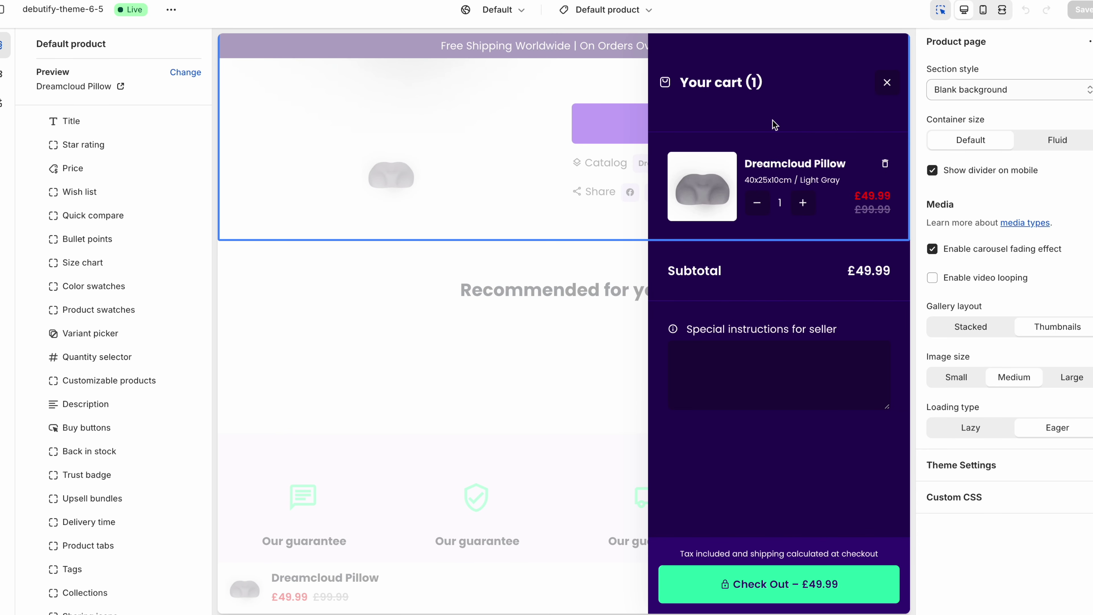
- Leave the special instructions empty and check out the £49.99 Dreamcloud Pillow
left_click(736, 383)
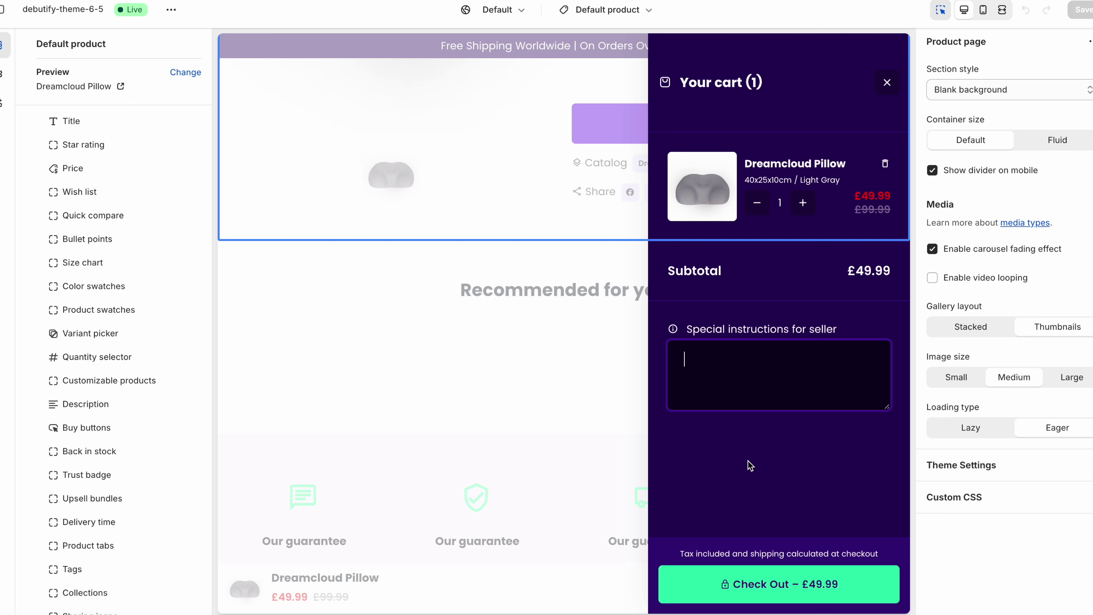
left_click(774, 463)
left_click(774, 583)
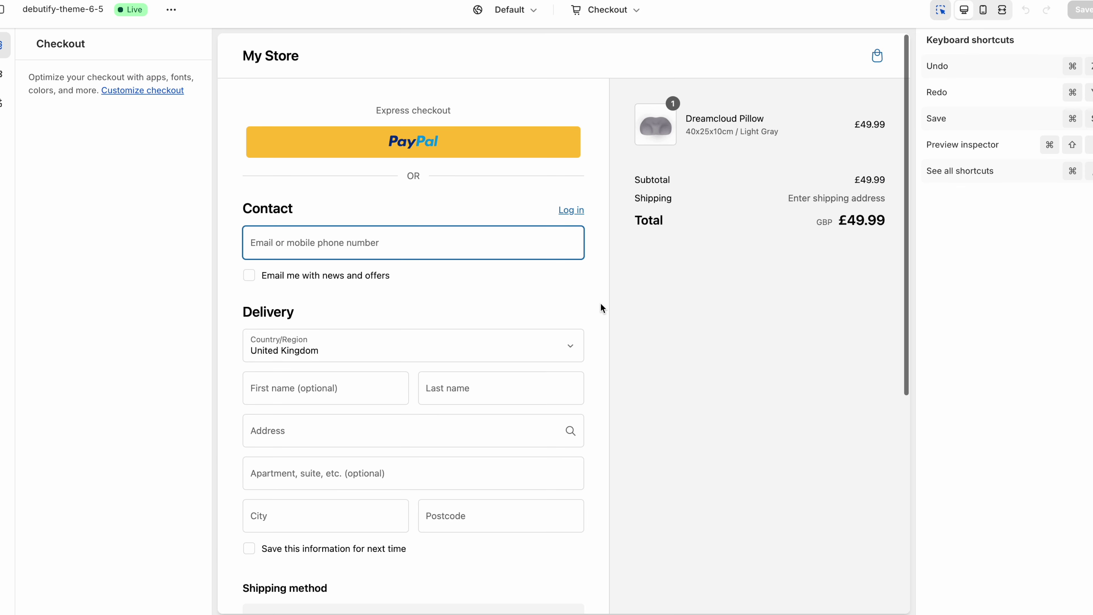